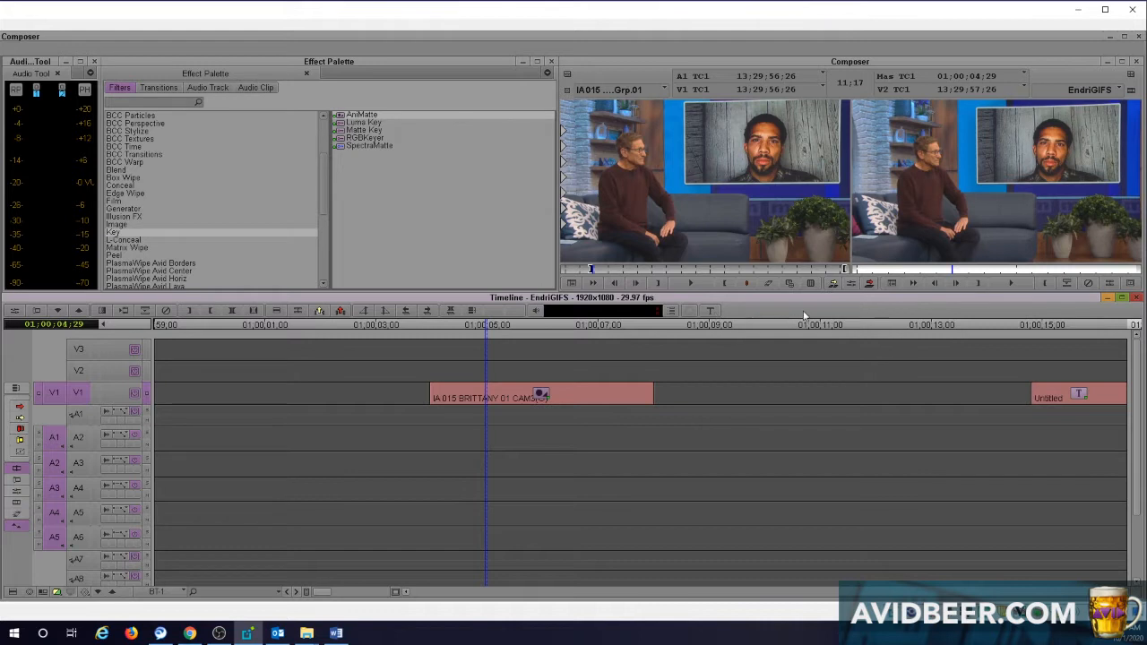
- Duplicate the studio clip from V1 onto V2 directly above it, keeping its AniMatte effect
click(441, 399)
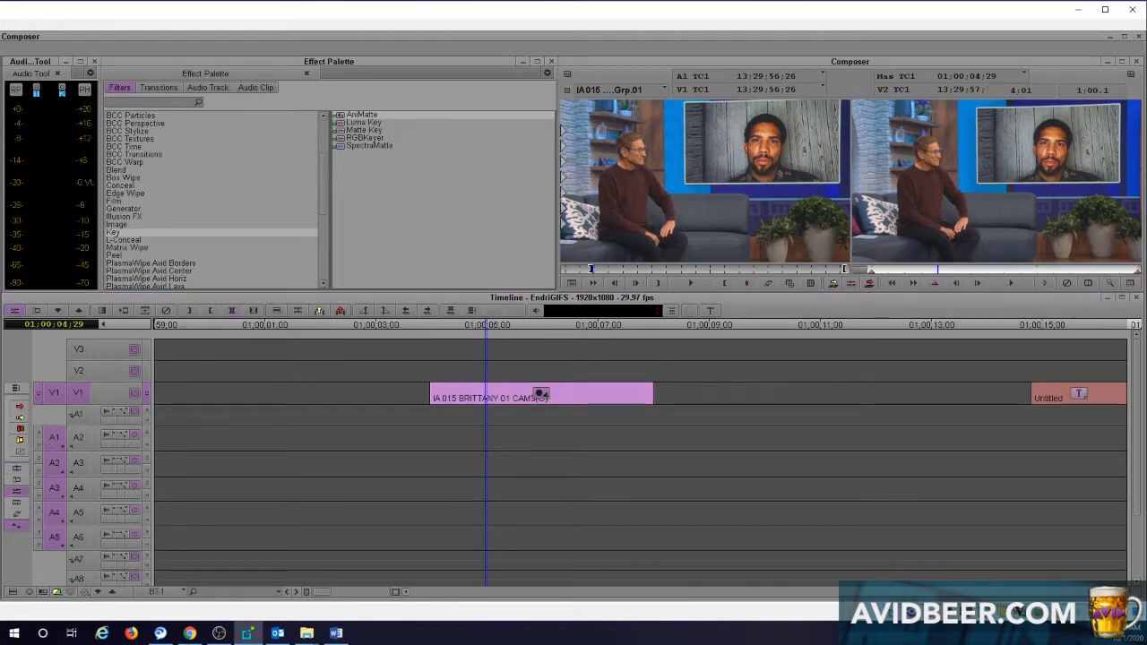
key(shift+F10)
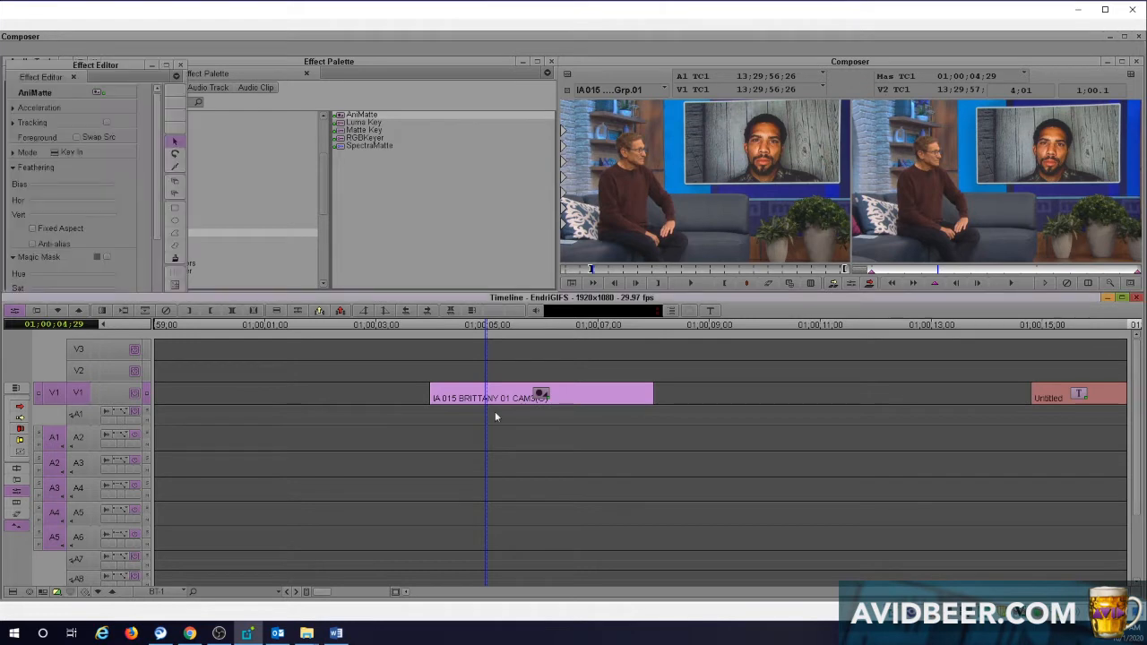
click(490, 397)
key(t)
key(ctrl+Up)
click(78, 373)
key(alt+c)
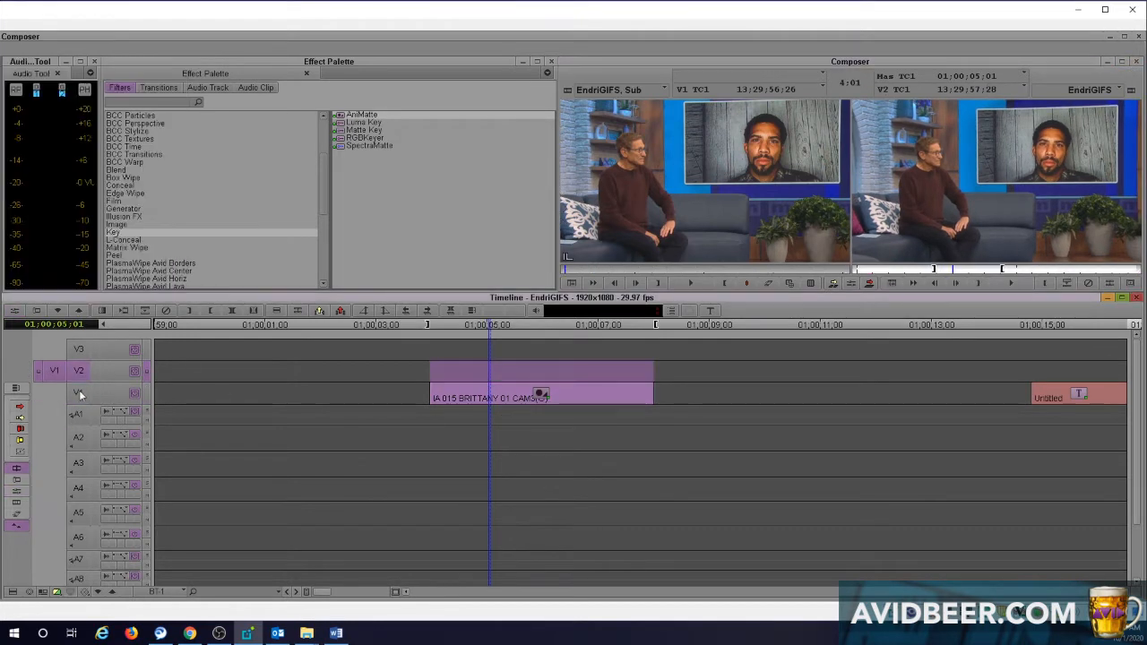
click(82, 395)
key(b)
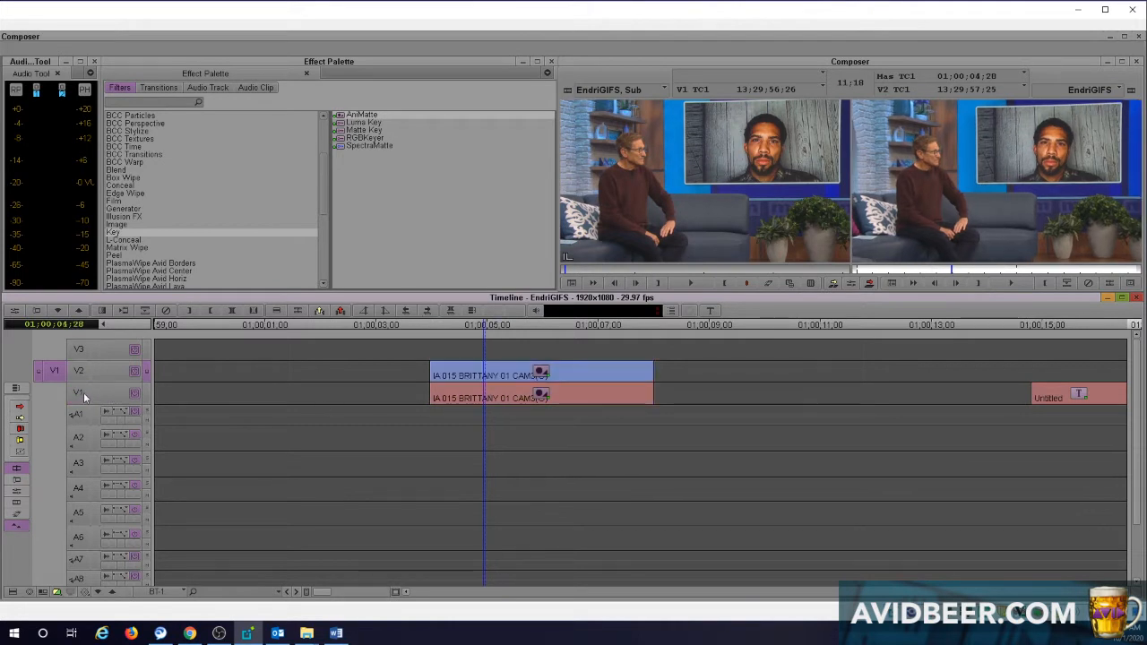
- Overwrite the V1 copy with the IA009 CAUGHT ON TAPE remote footage and compare the V1 and V2 pictures
click(84, 393)
click(147, 371)
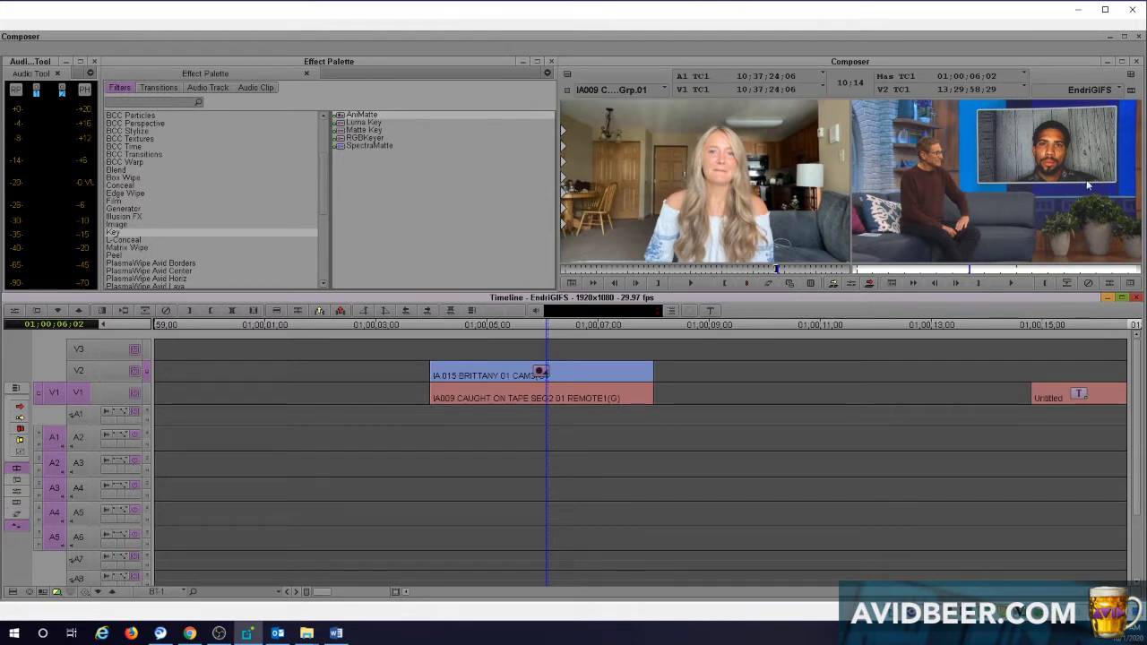
click(148, 393)
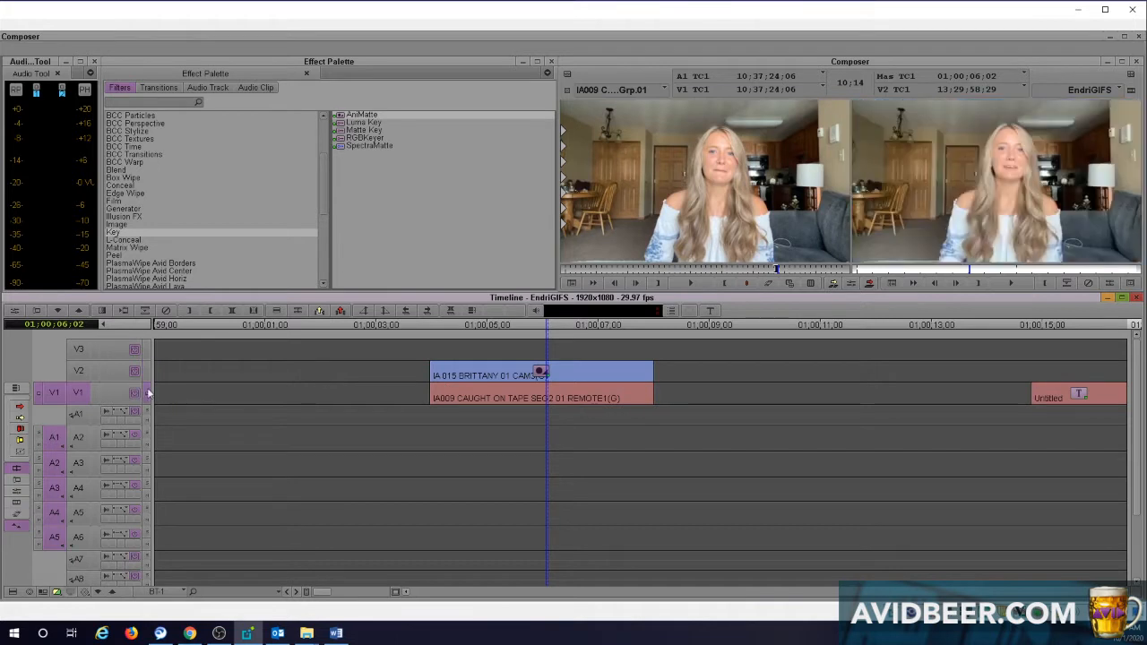
click(146, 393)
- Try an oval AniMatte shape on the V2 clip, swap its source, and enlarge it over the studio's wall screen
drag(77, 392, 78, 370)
click(851, 283)
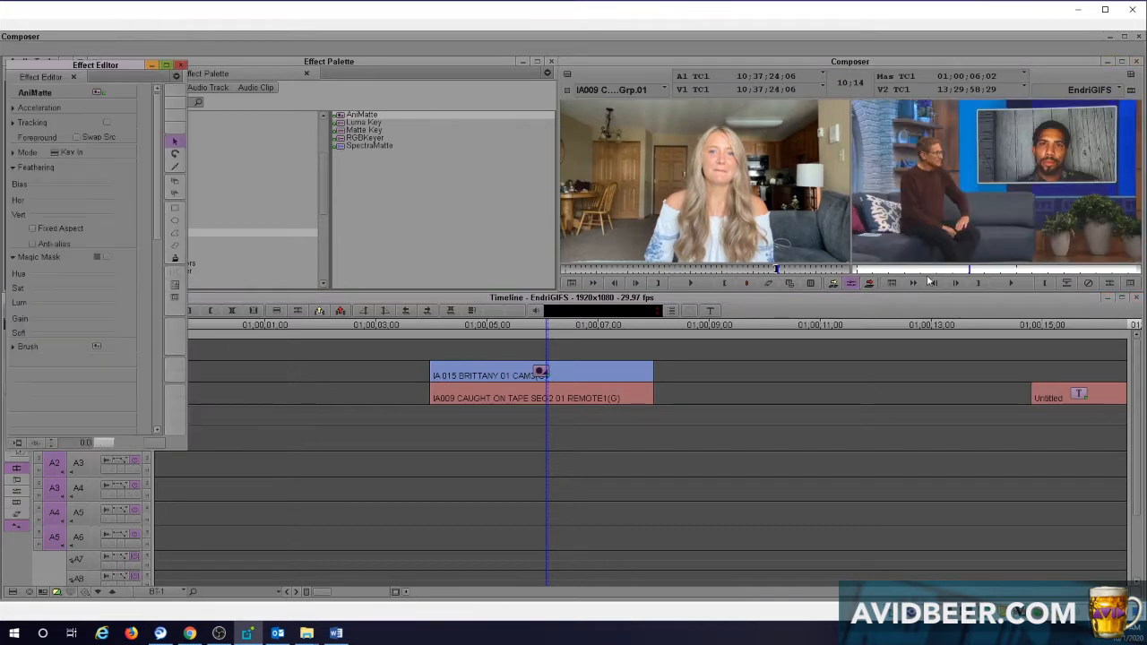
drag(117, 68, 289, 81)
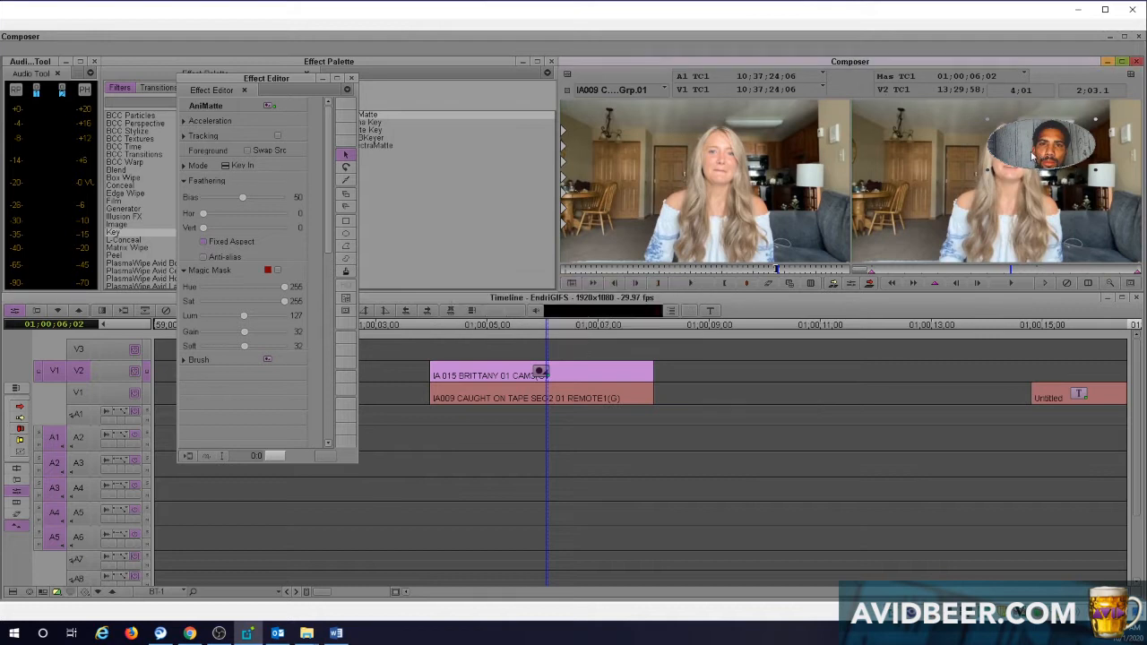
click(248, 151)
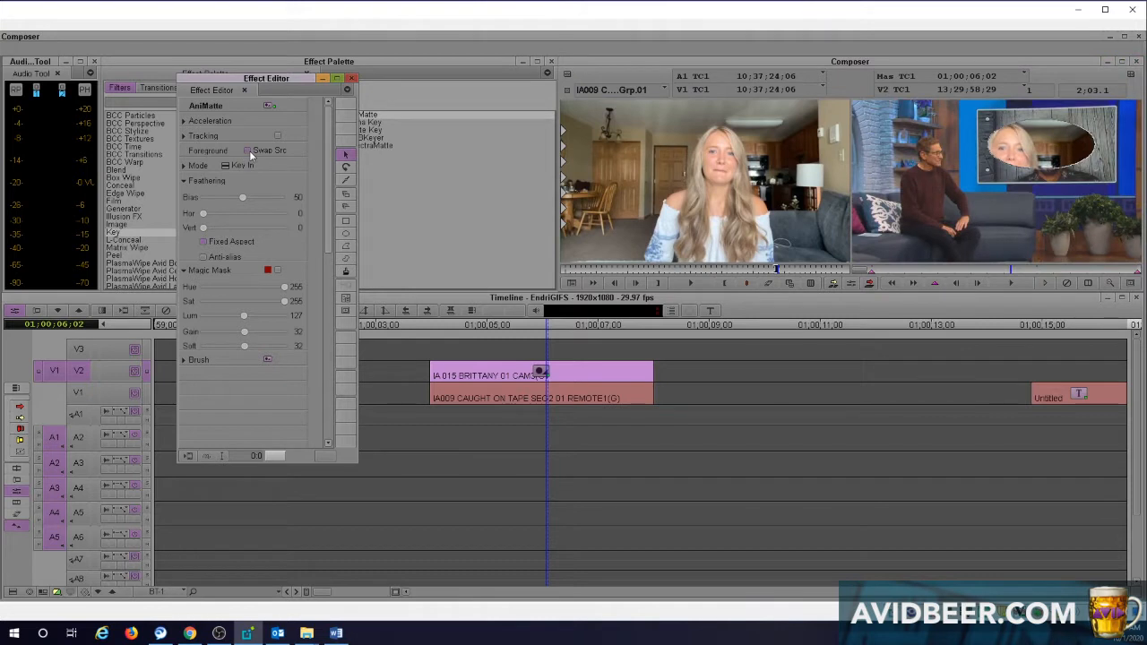
click(994, 125)
drag(1096, 172, 1069, 156)
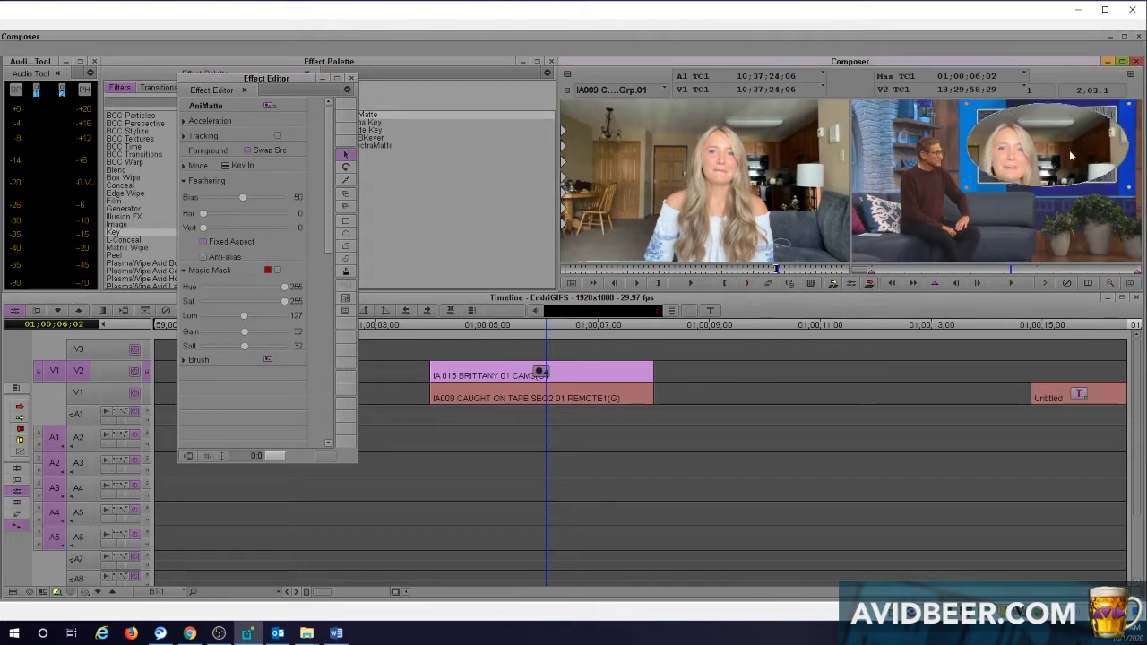
click(154, 402)
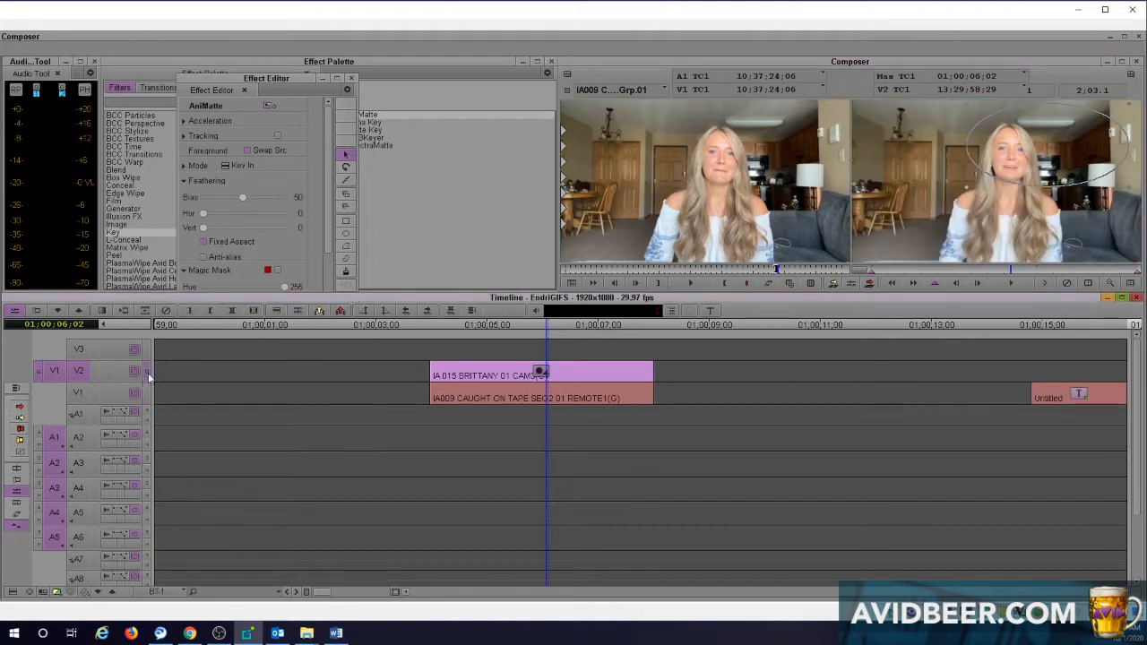
click(147, 372)
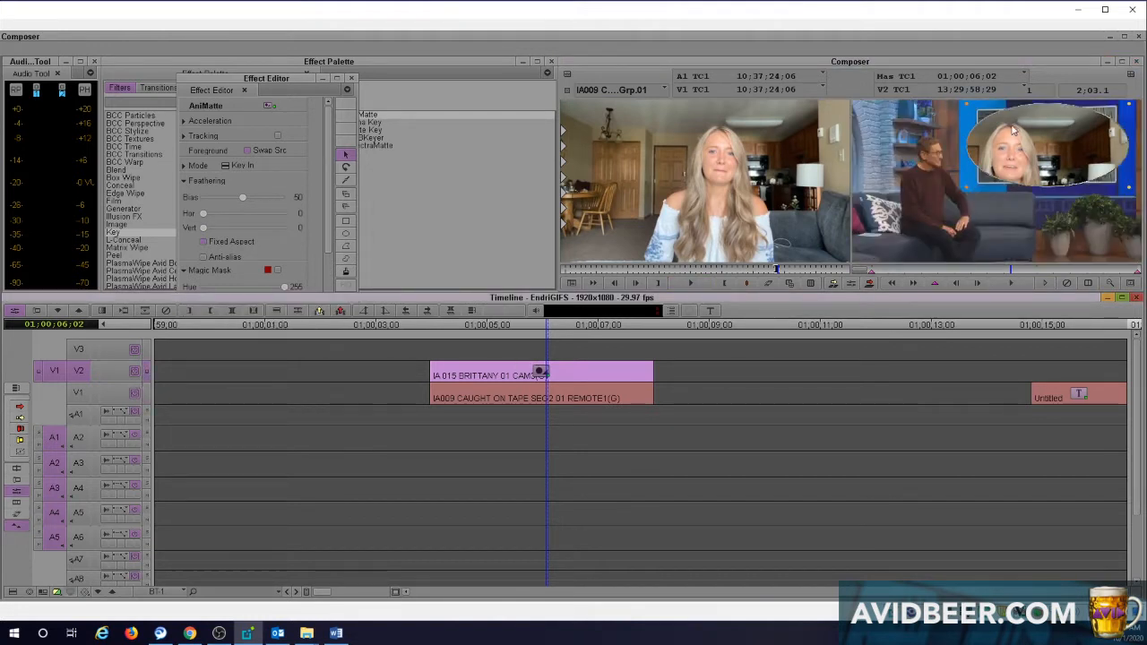
- Try a rectangular AniMatte shape on the V2 clip and fit it to the edges of the wall screen
drag(211, 213, 223, 213)
click(1086, 284)
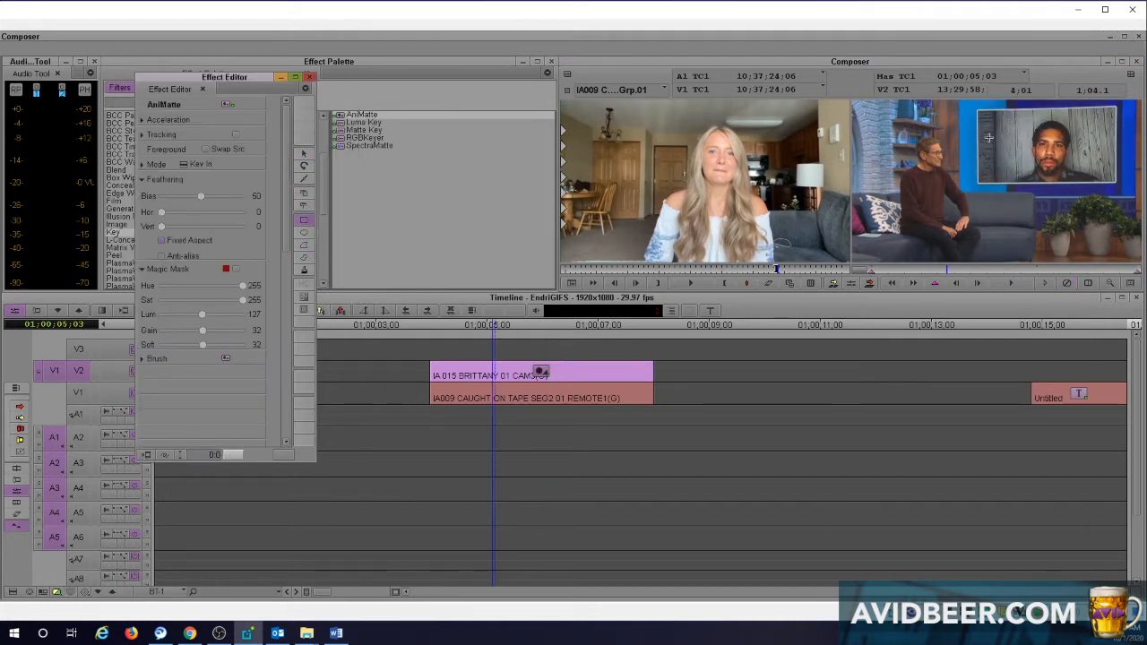
mouse_move(979, 111)
mouse_down()
mouse_move(1004, 158)
mouse_move(1113, 182)
mouse_up()
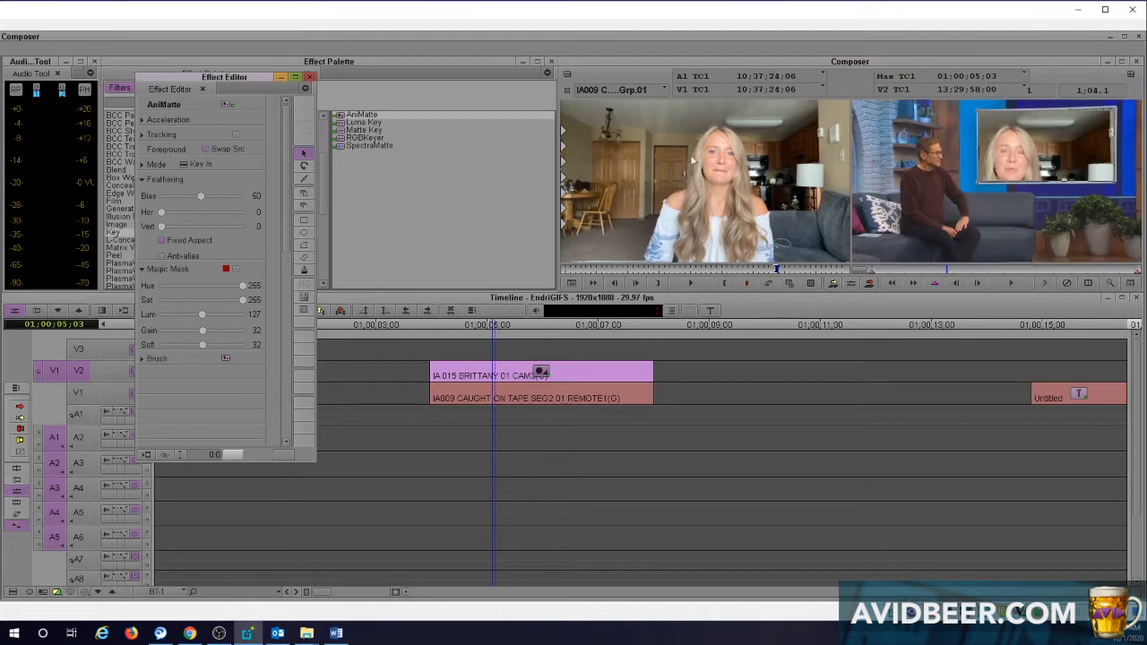
click(1047, 174)
drag(1056, 167, 1058, 170)
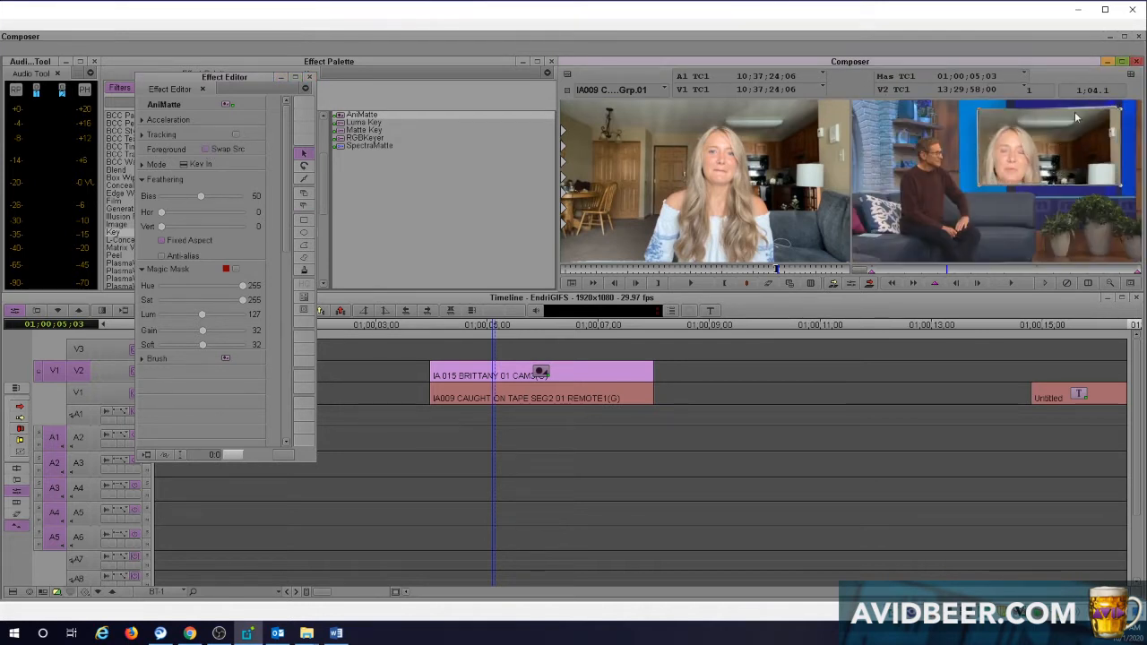
- Apply Picture-in-Picture to the V1 remote footage, then shrink and reposition it to fit within the wall screen
click(540, 368)
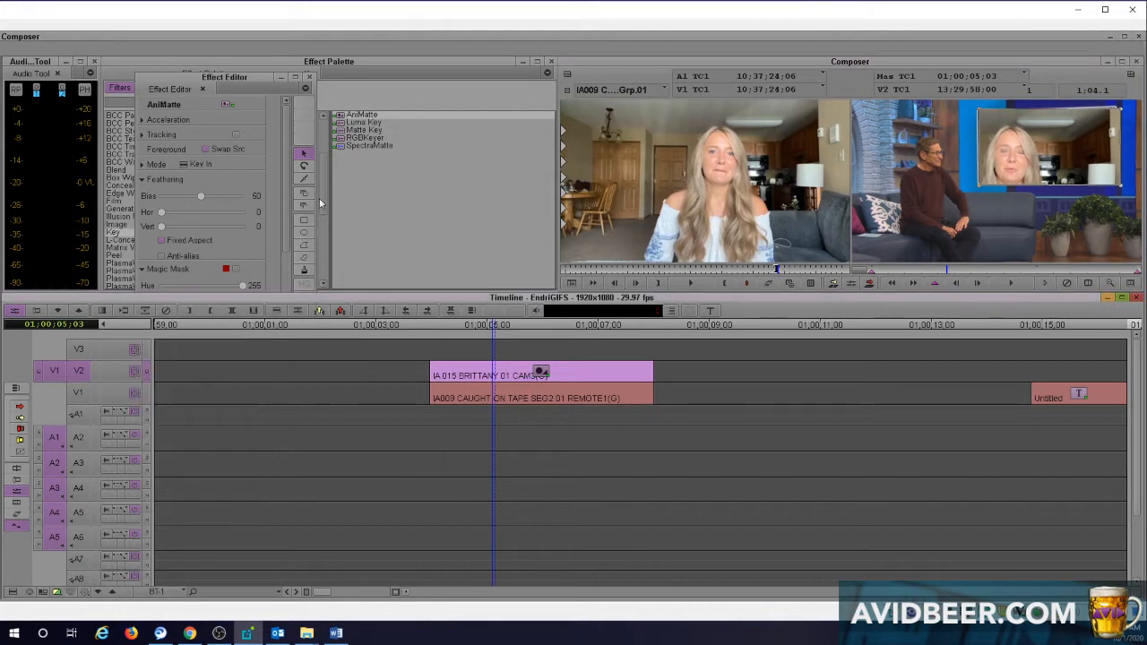
drag(236, 79, 106, 87)
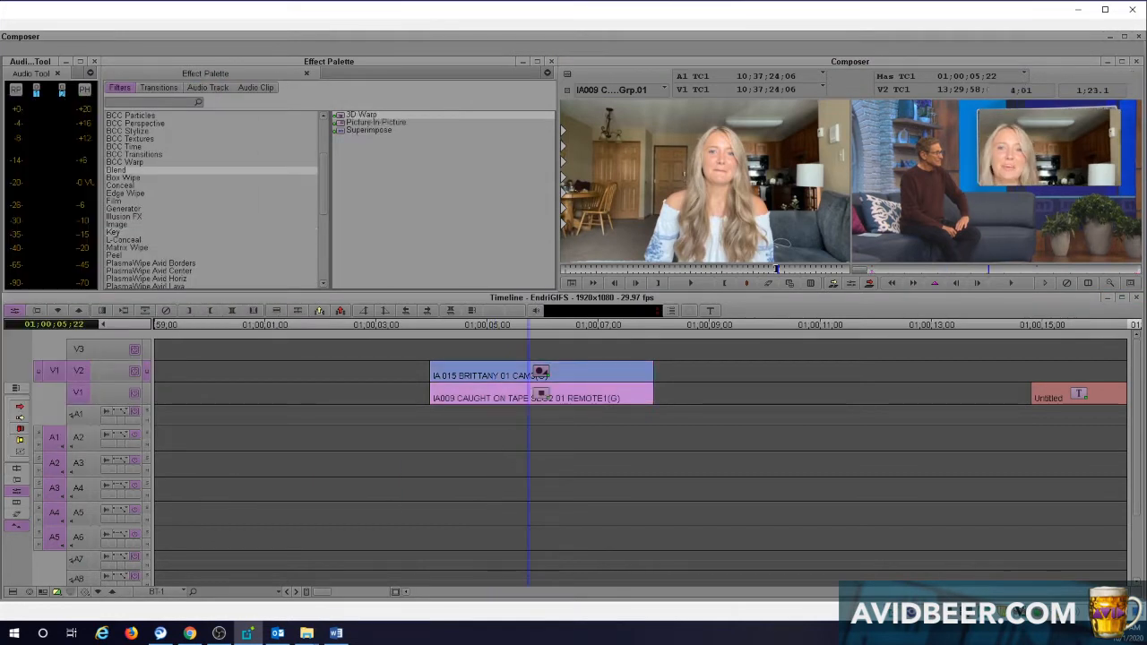
click(577, 279)
drag(1116, 242, 1086, 223)
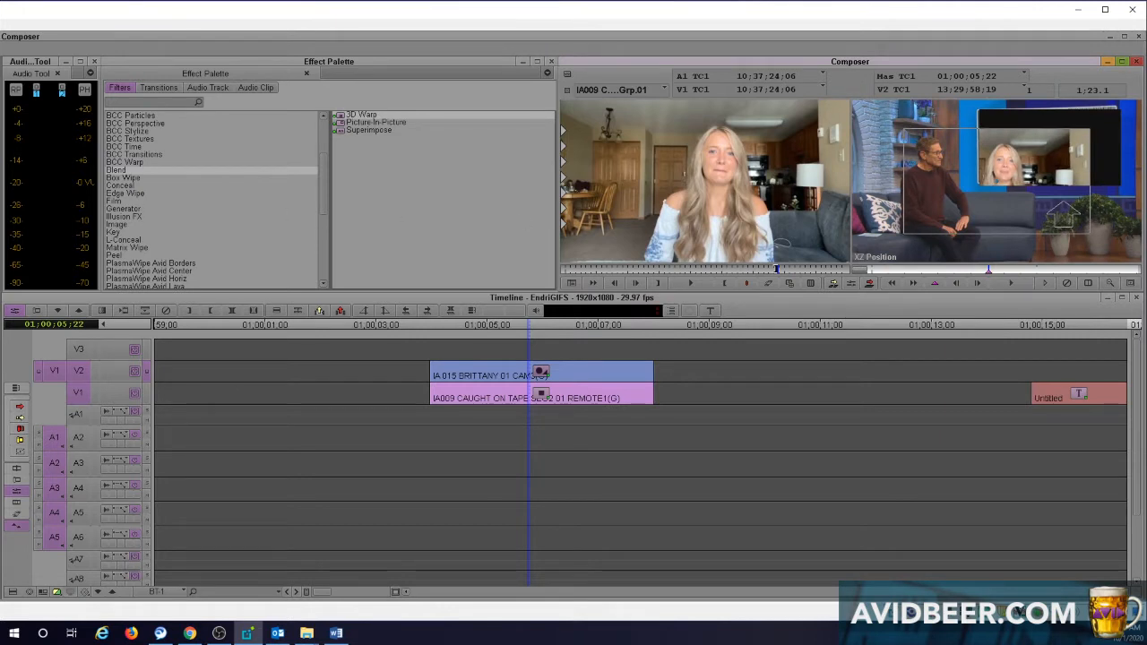
drag(987, 195, 1033, 162)
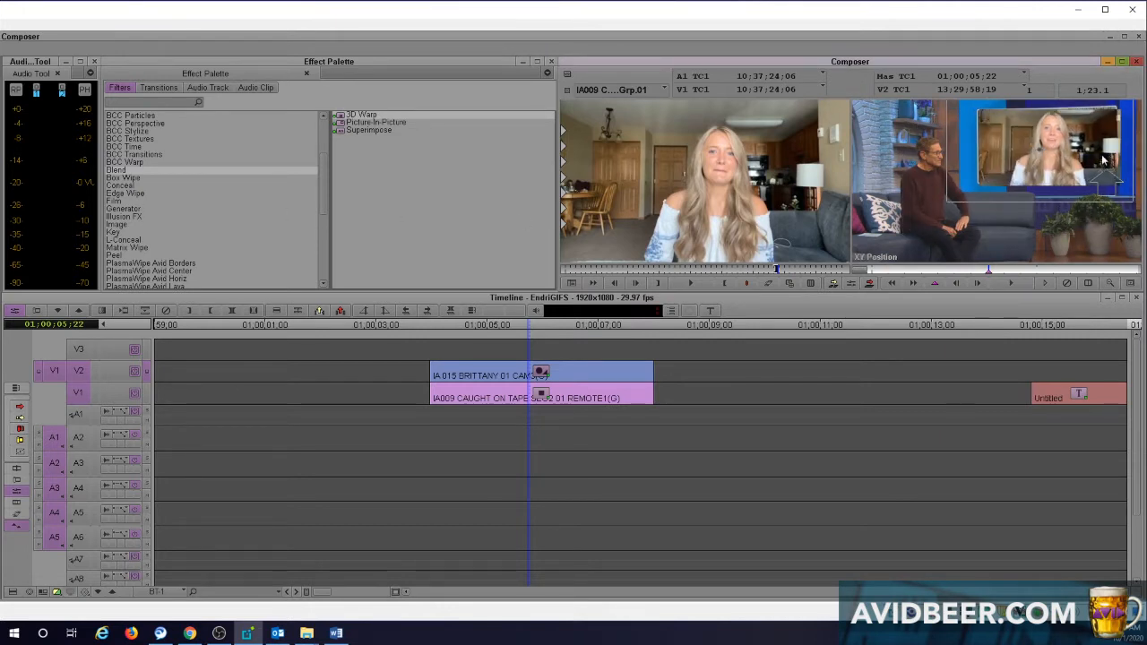
click(147, 393)
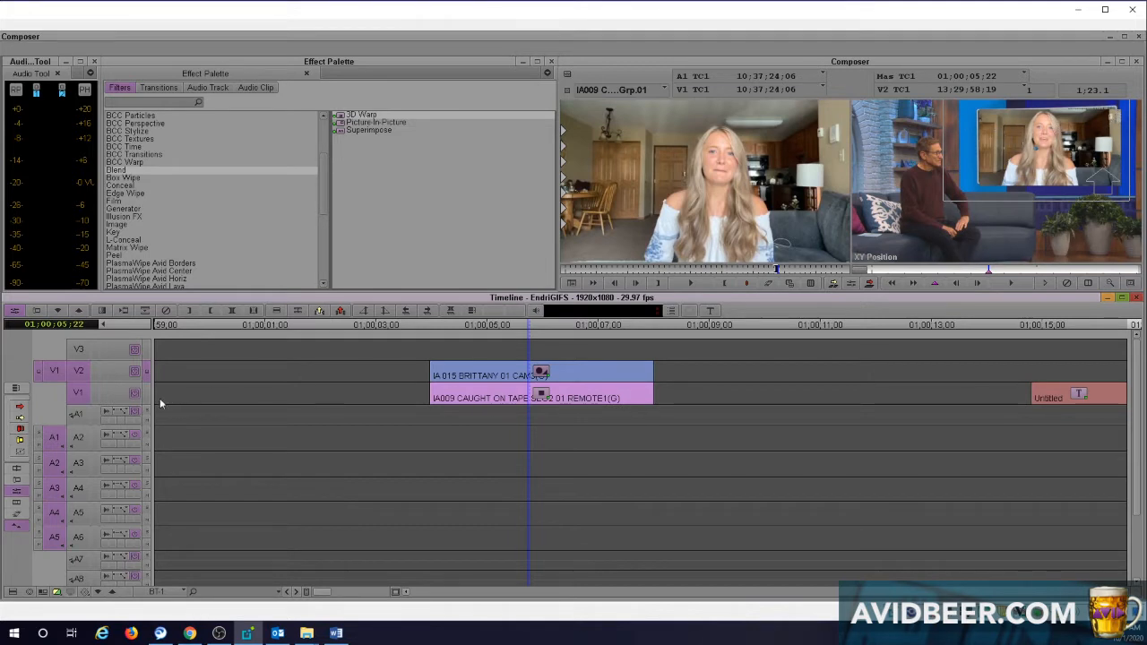
- Remove the existing AniMatte from the V2 studio clip and apply a fresh one from the Key effects
click(77, 394)
click(990, 121)
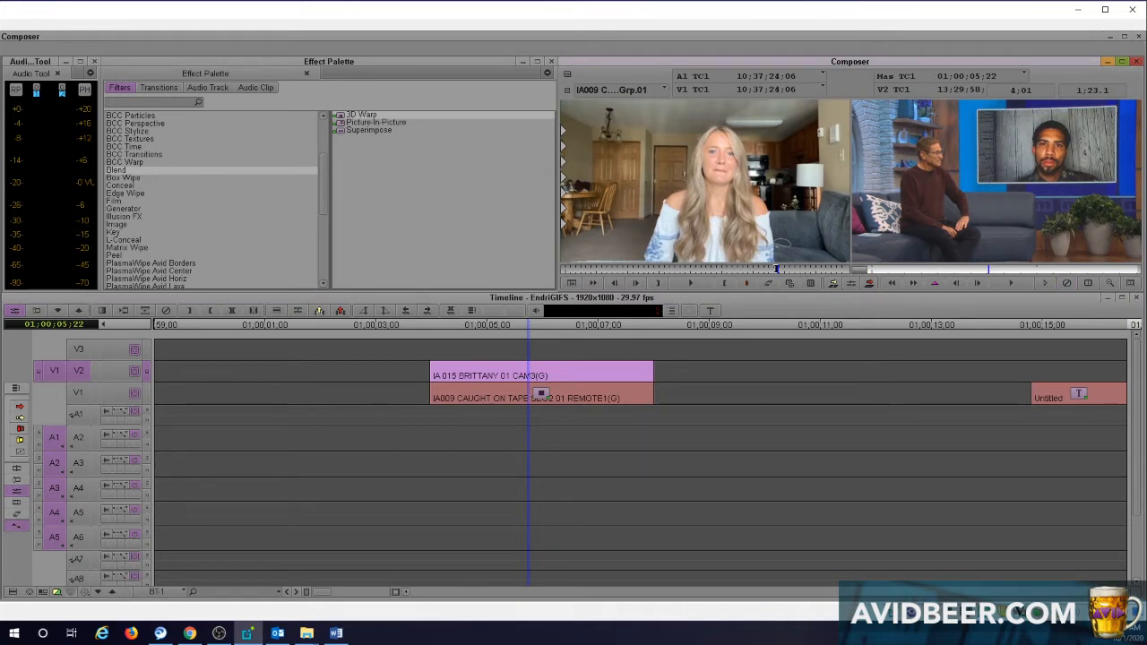
click(102, 310)
drag(160, 99, 208, 89)
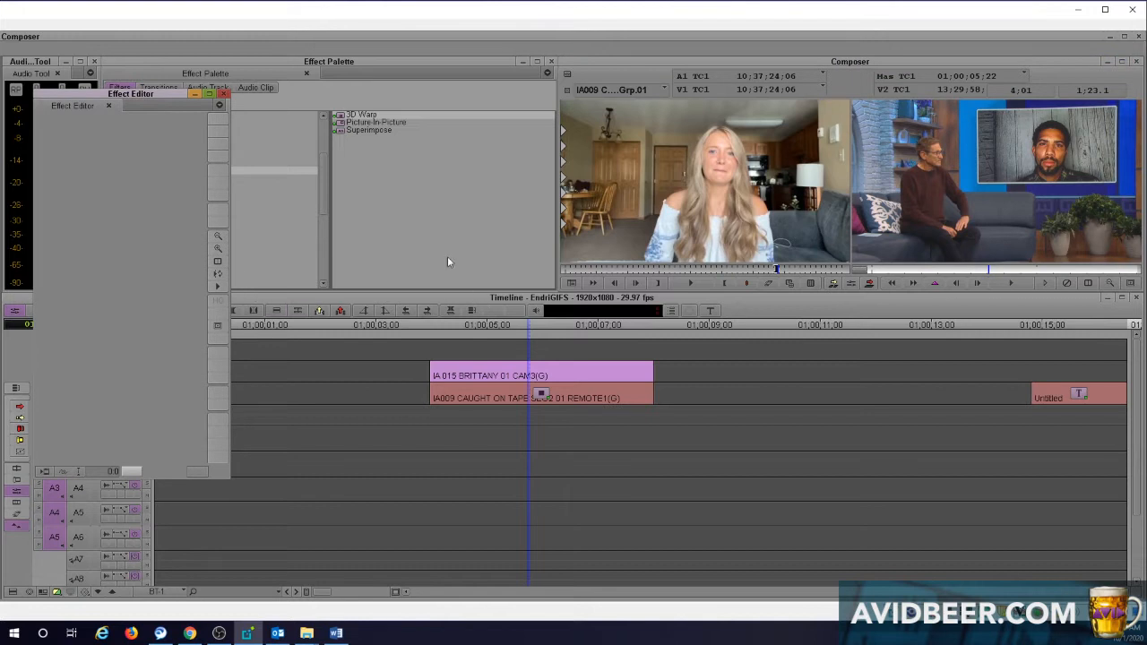
click(328, 161)
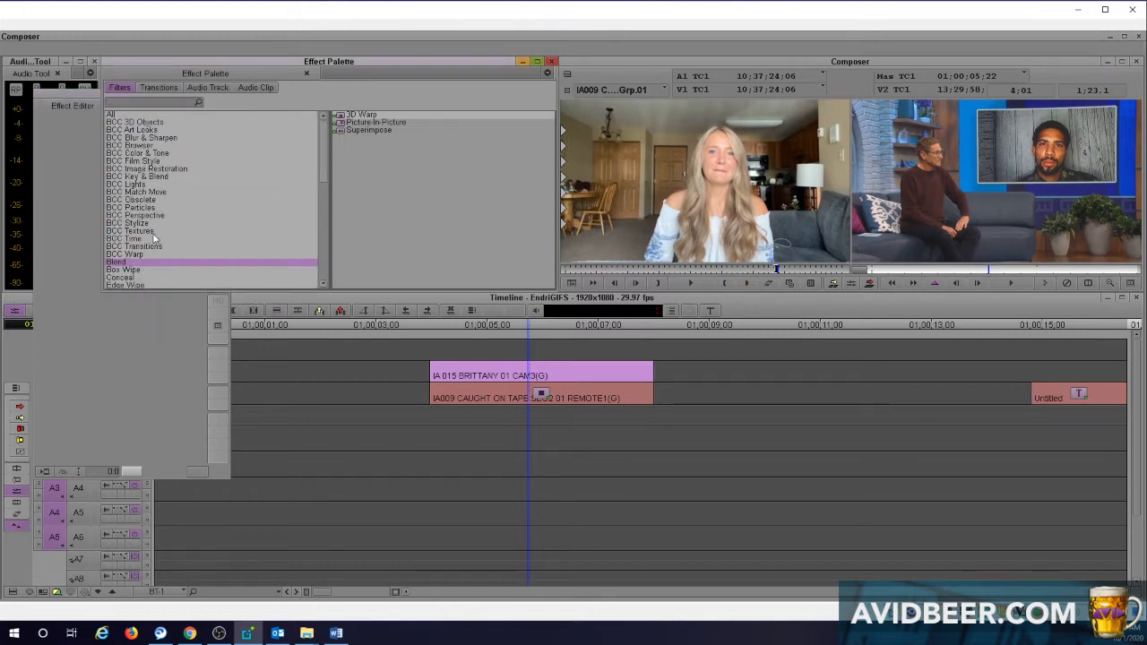
scroll(322, 188, down, 2)
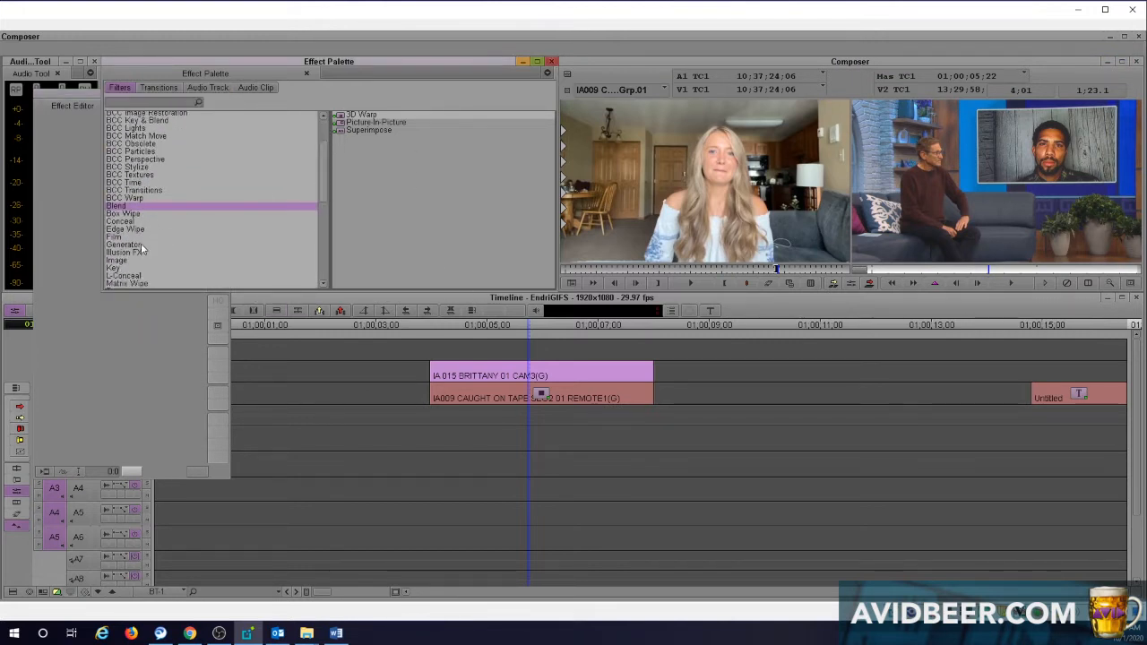
click(113, 268)
drag(361, 115, 536, 369)
click(826, 294)
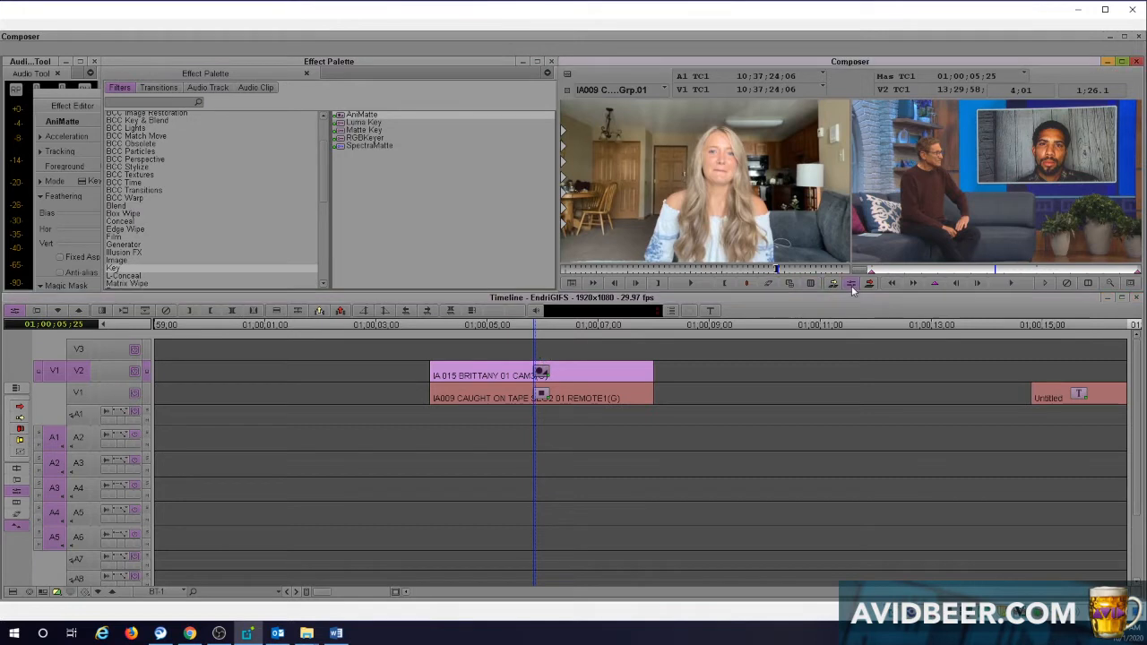
- Draw a polygon matte around the wall screen's corners on the V2 clip and enable Swap Src
click(94, 96)
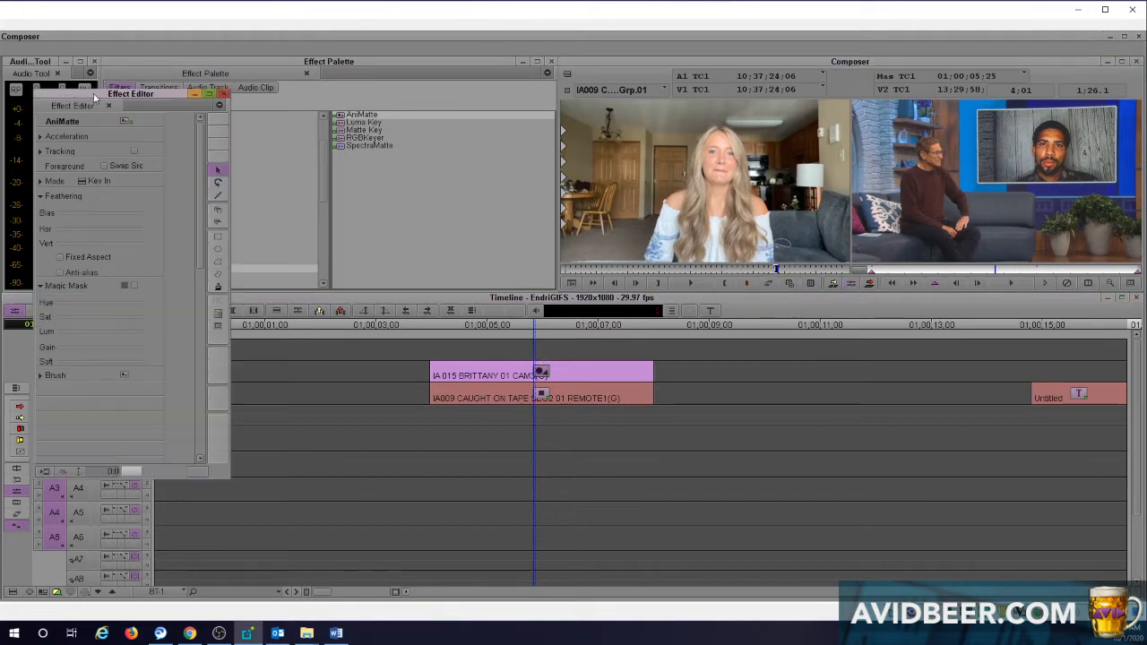
click(218, 263)
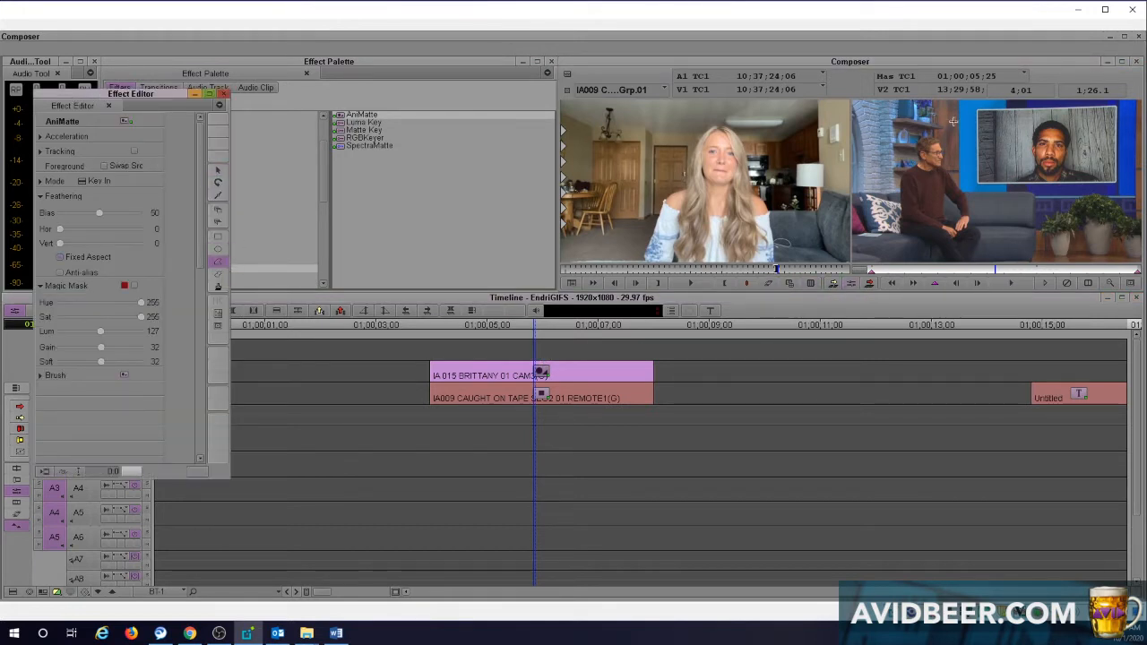
click(979, 112)
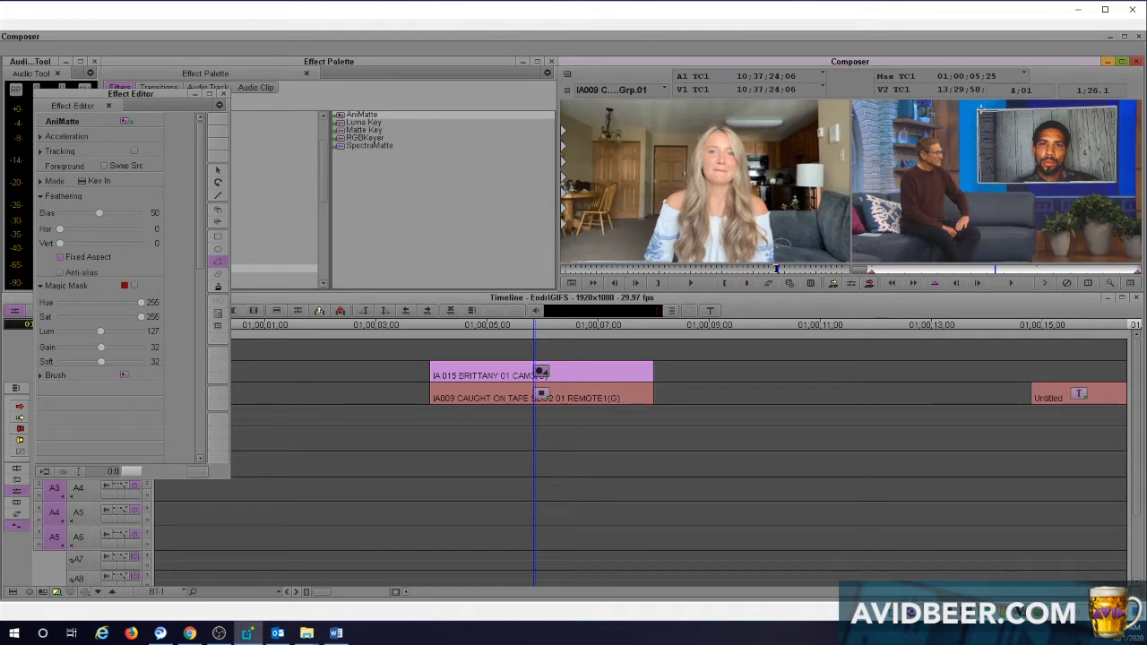
click(980, 108)
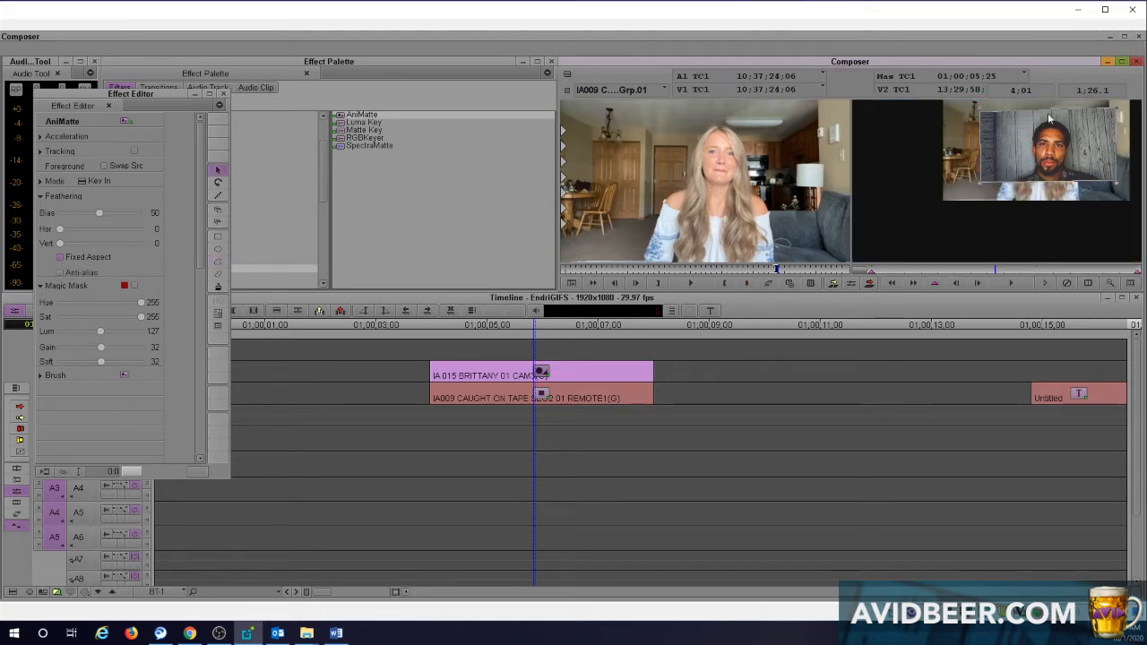
click(104, 167)
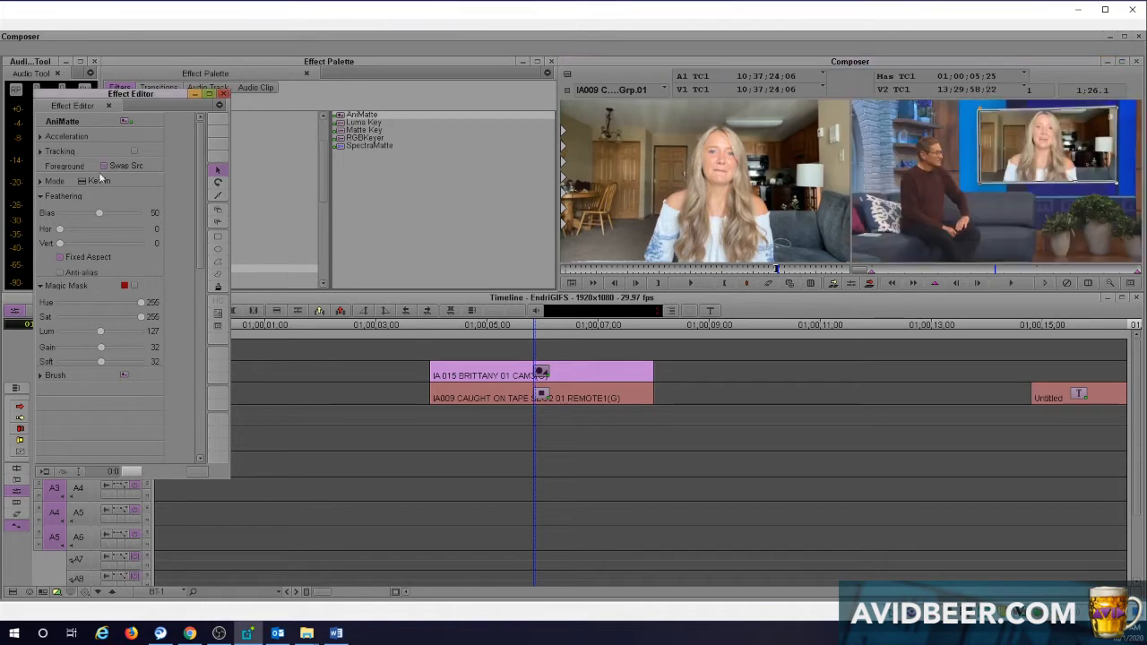
- Move the matte's upper-left corner point out to the wall screen's frame on the V2 clip
click(1024, 205)
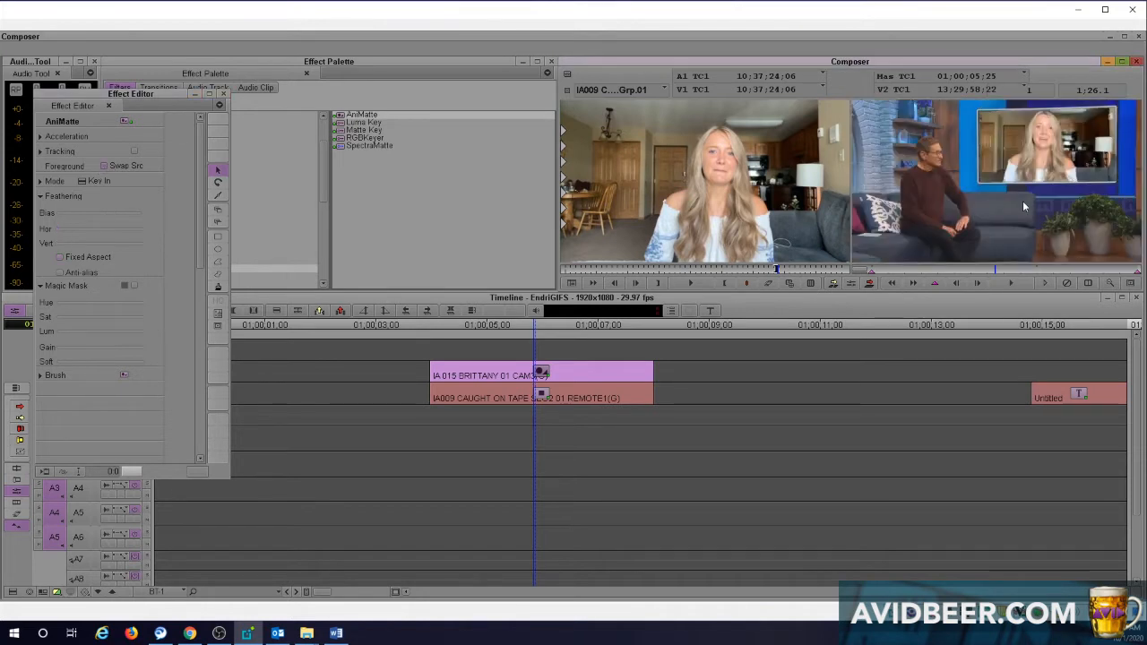
key(space)
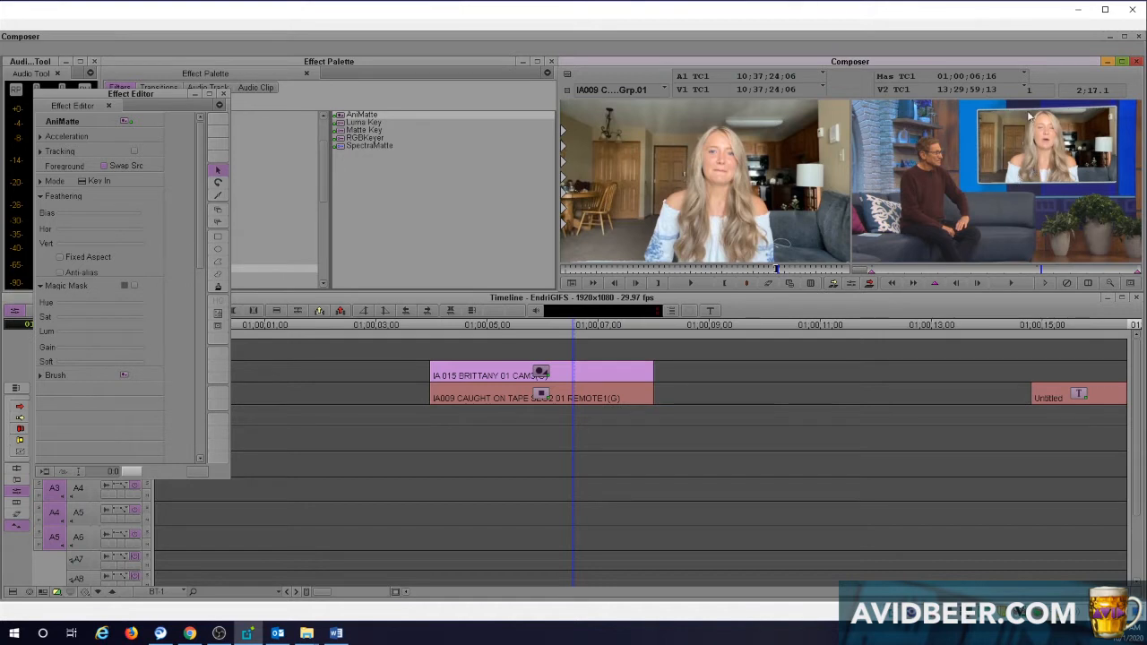
click(1050, 168)
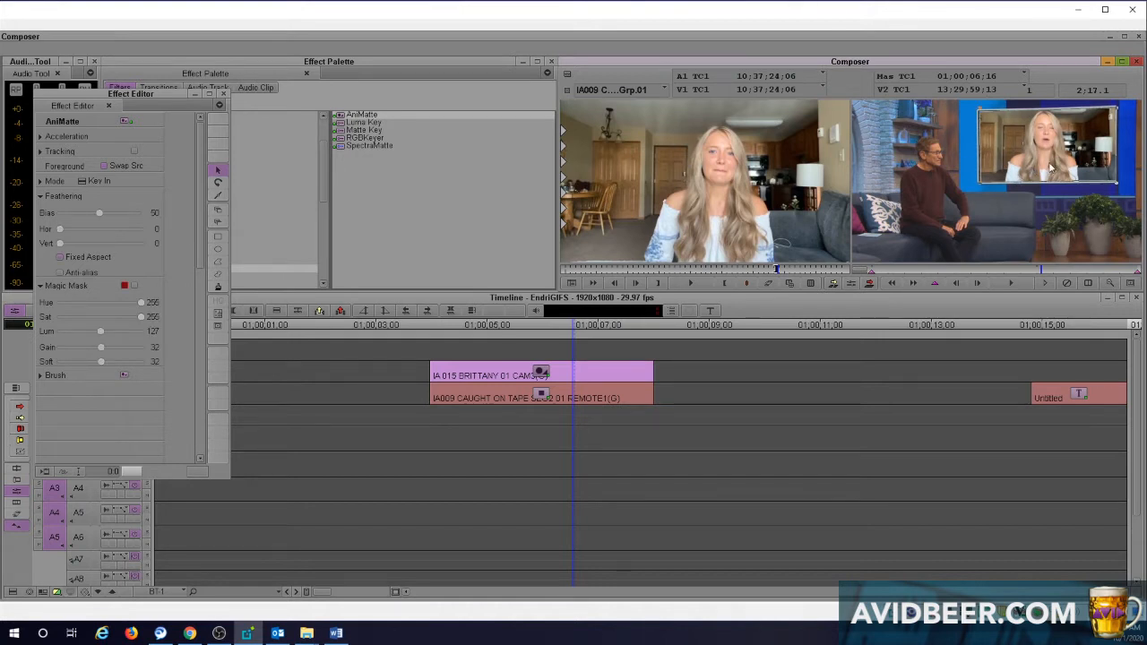
key(ctrl+l)
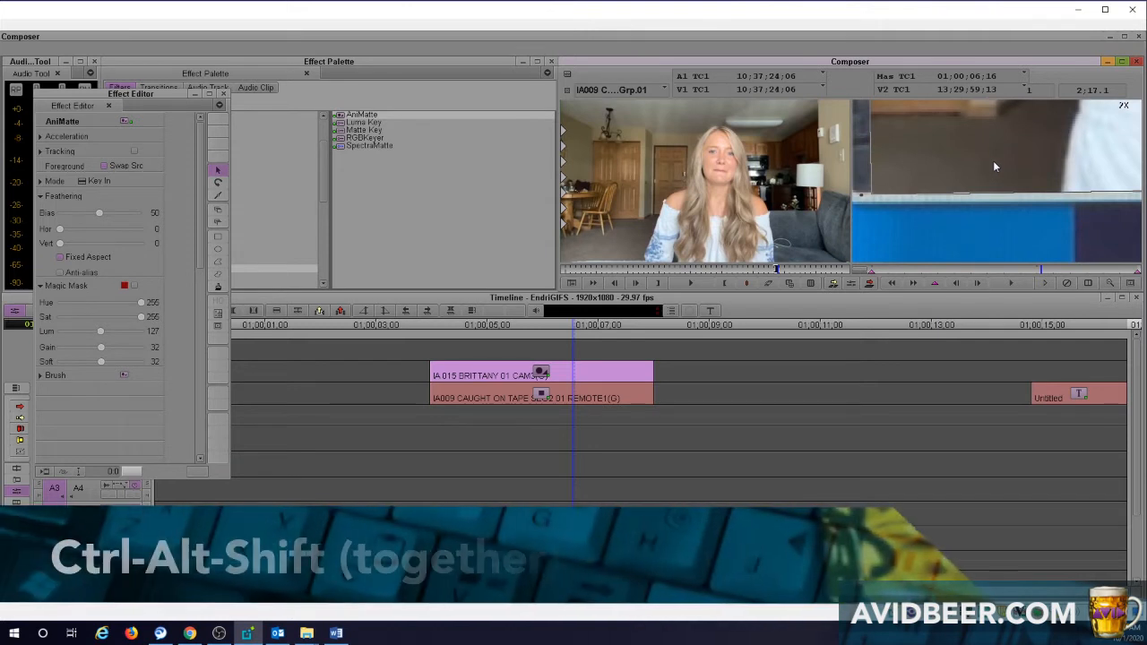
drag(993, 160, 935, 154)
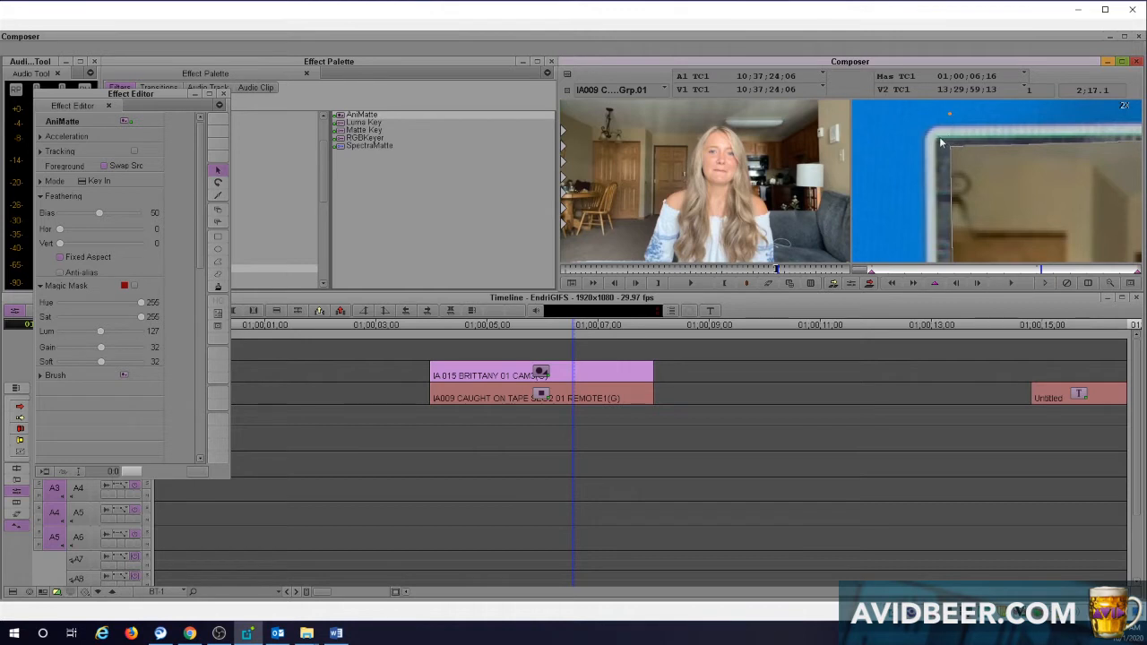
drag(952, 119, 937, 105)
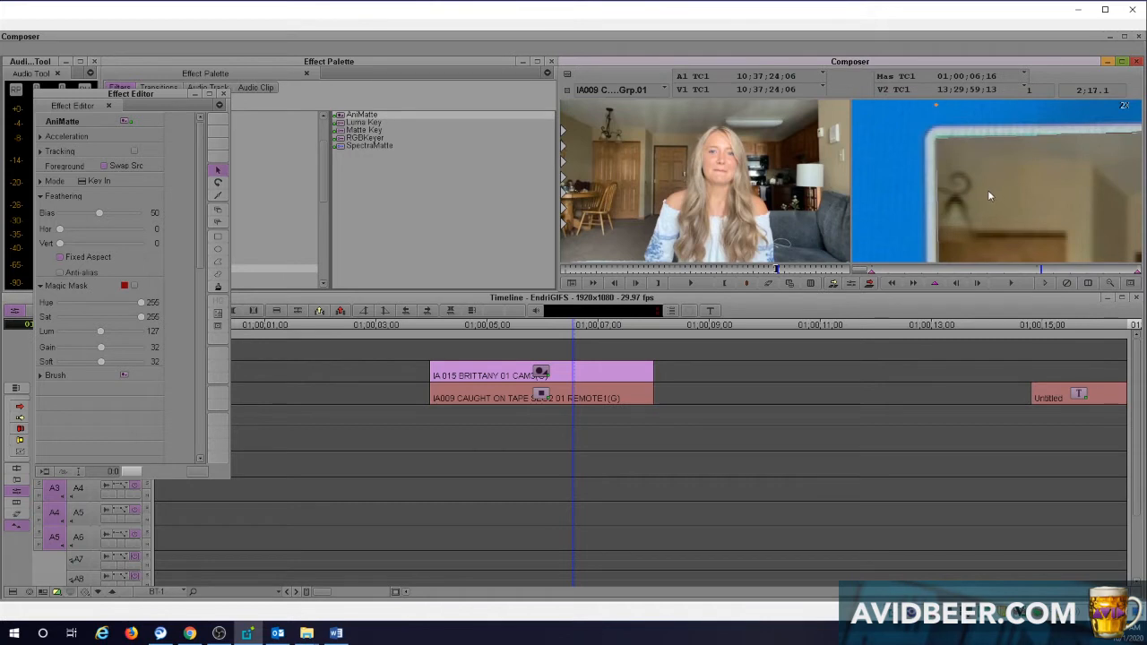
- Align the matte's remaining corner points with the frame of the wall screen
drag(987, 190, 887, 205)
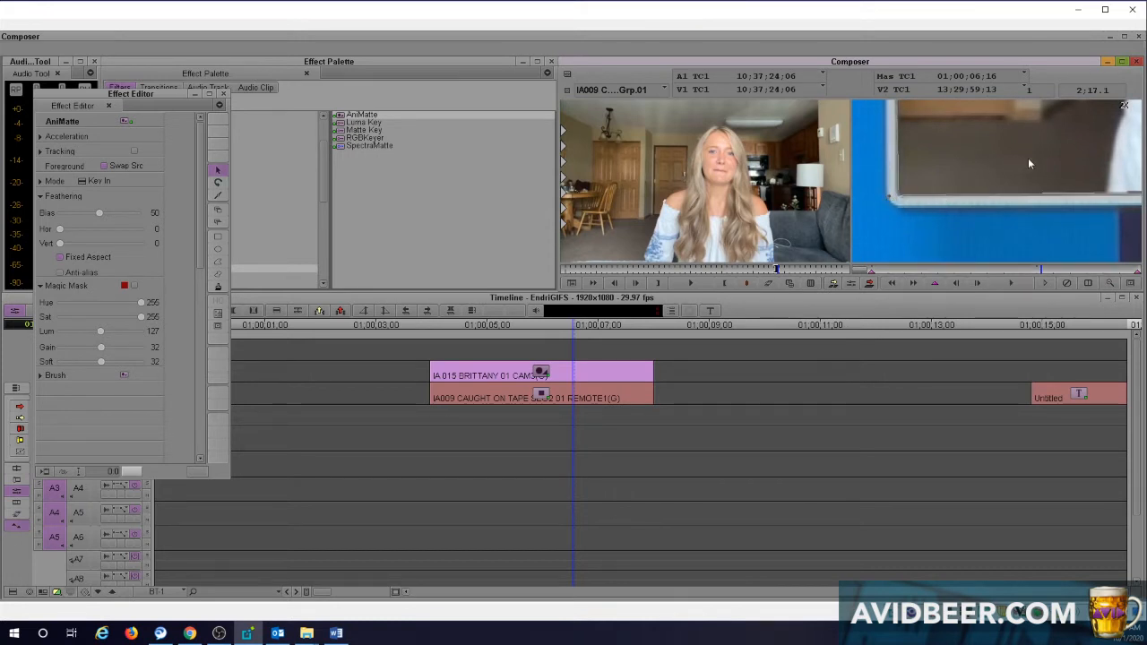
drag(1020, 169, 882, 199)
drag(1066, 170, 848, 168)
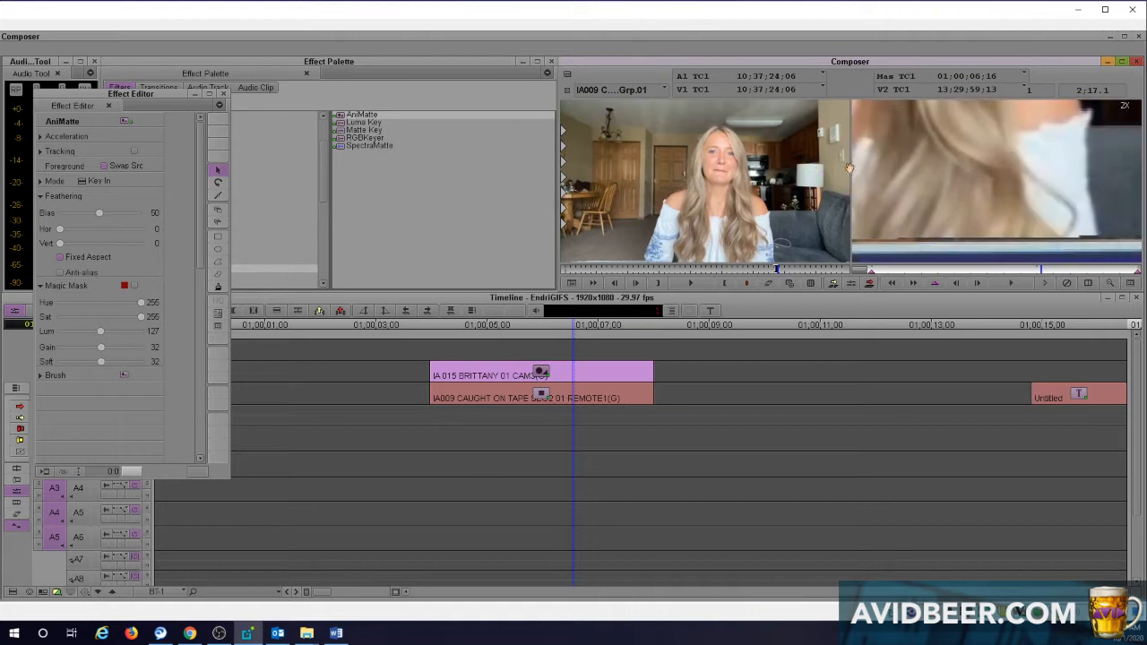
drag(1084, 170, 1006, 182)
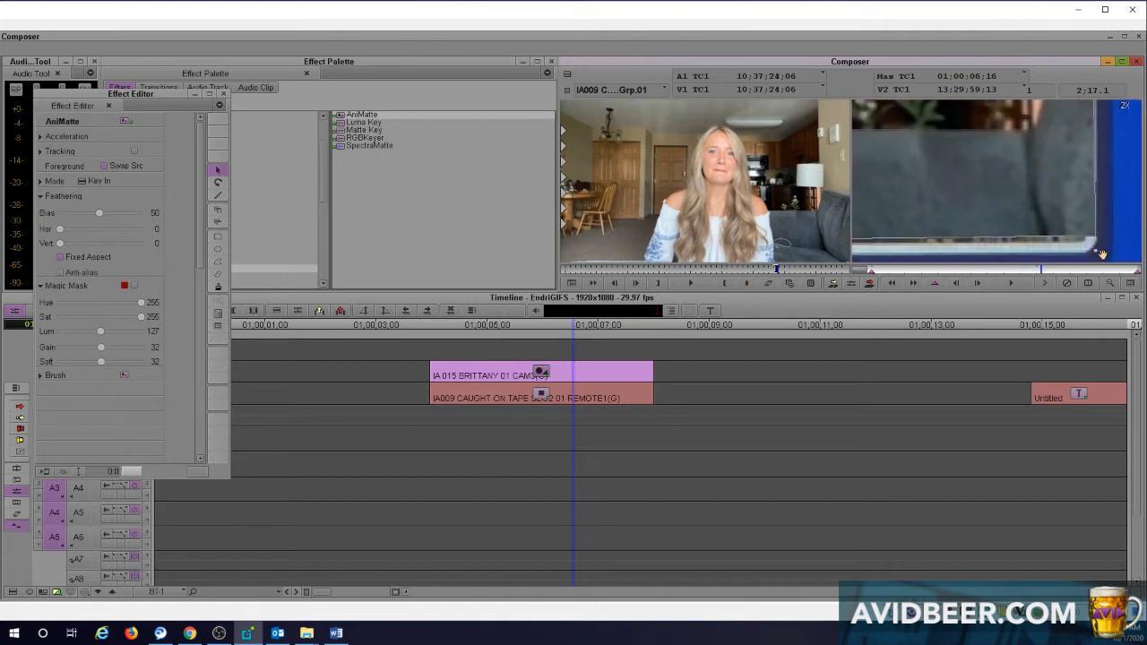
drag(1097, 252, 1084, 253)
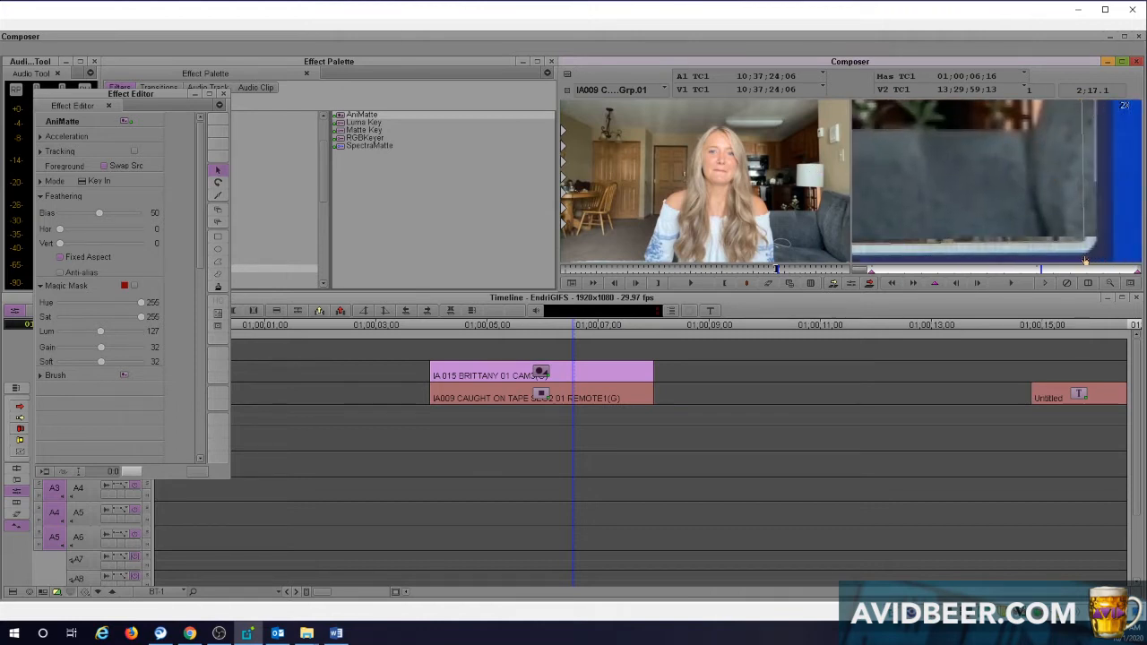
drag(1054, 168, 1066, 233)
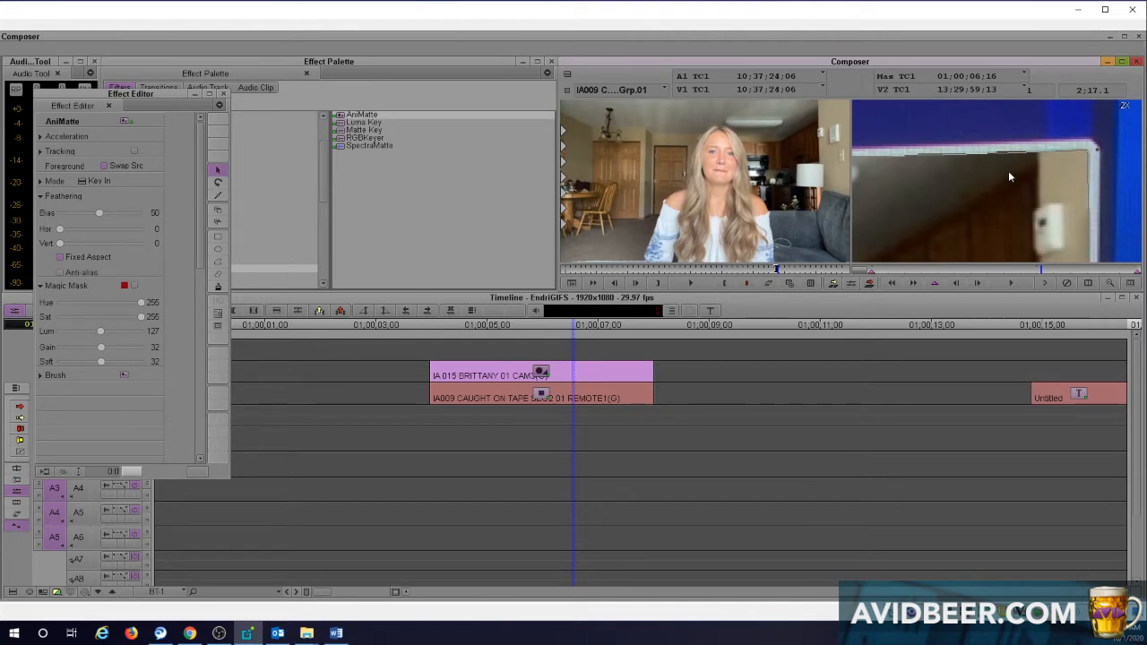
key(ctrl+k)
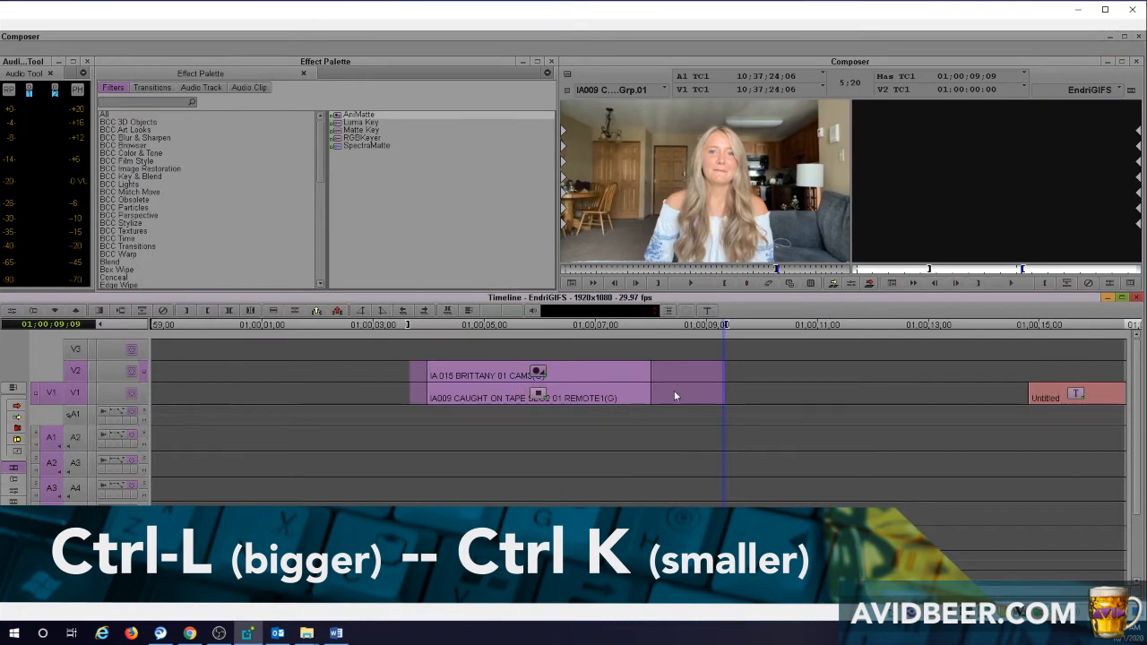
- Go to the start of the composite and load the original V2 studio shot as source for comparison
key(ctrl+r)
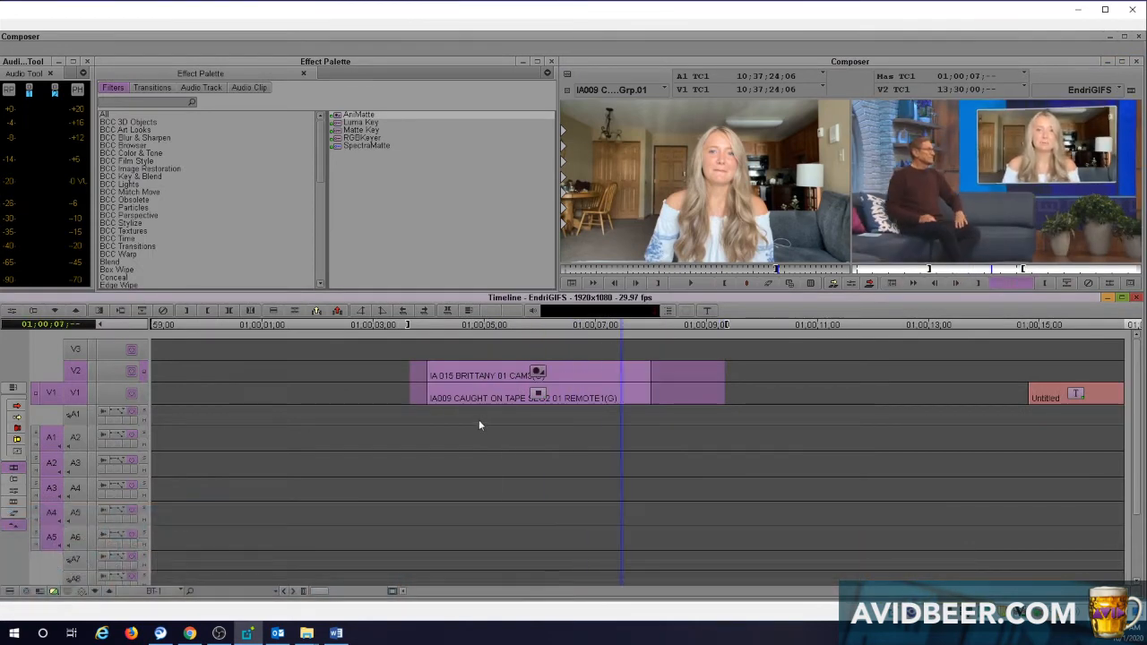
click(432, 410)
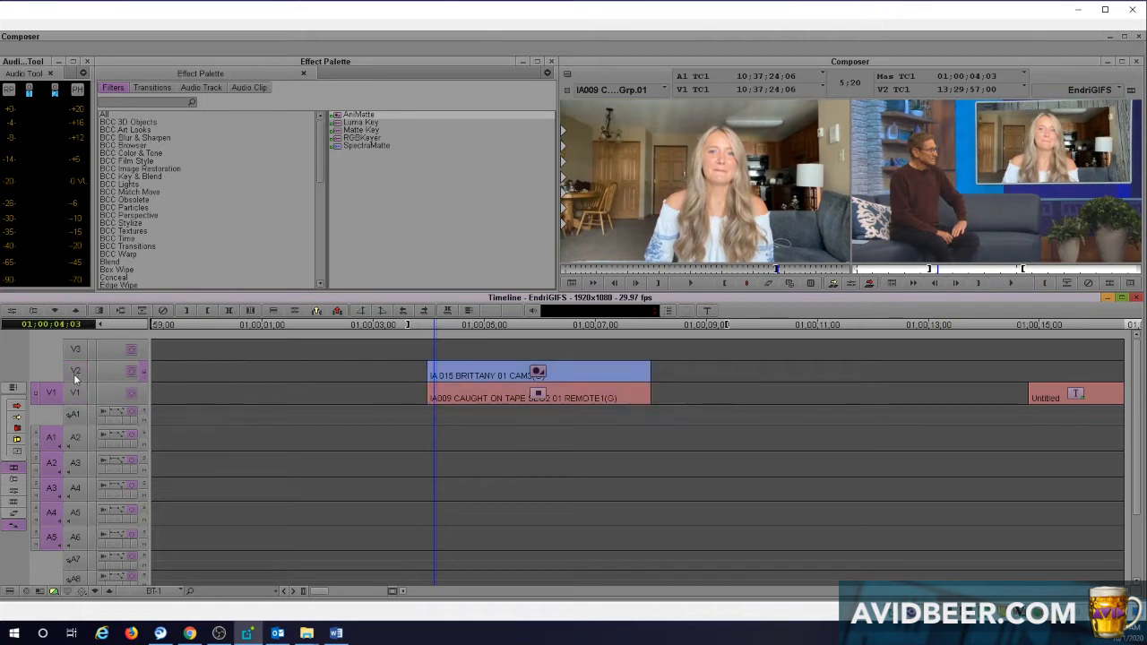
key(space)
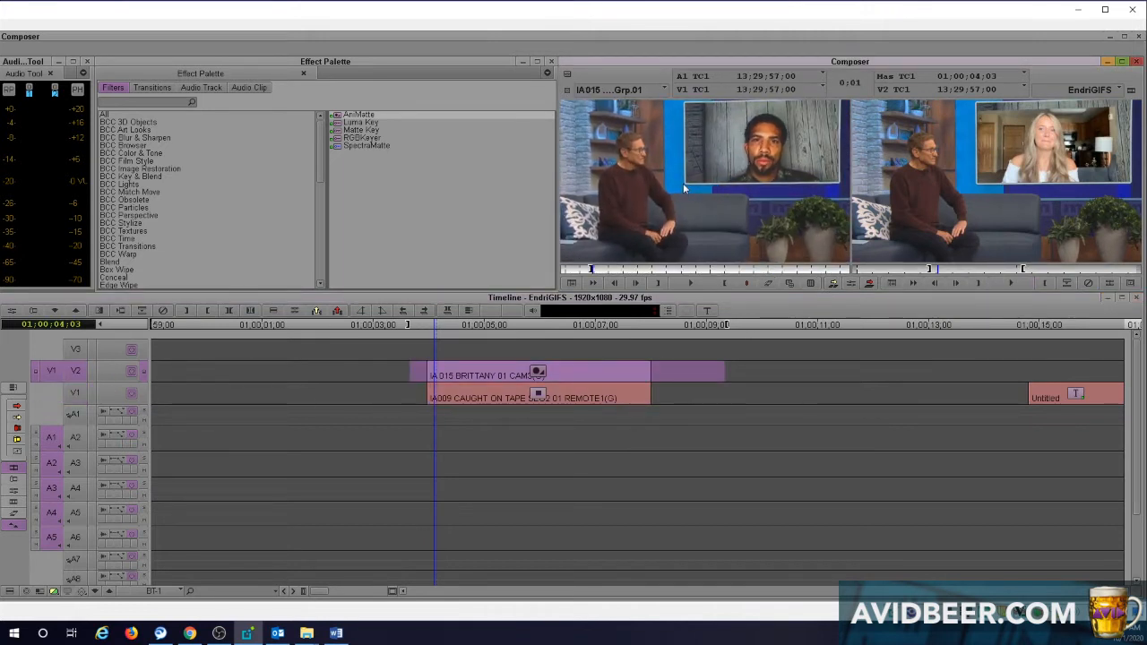
- Play the composite repeatedly from its start to examine the wall screen during the camera move
click(443, 405)
key(space)
click(434, 409)
key(space)
key(space)
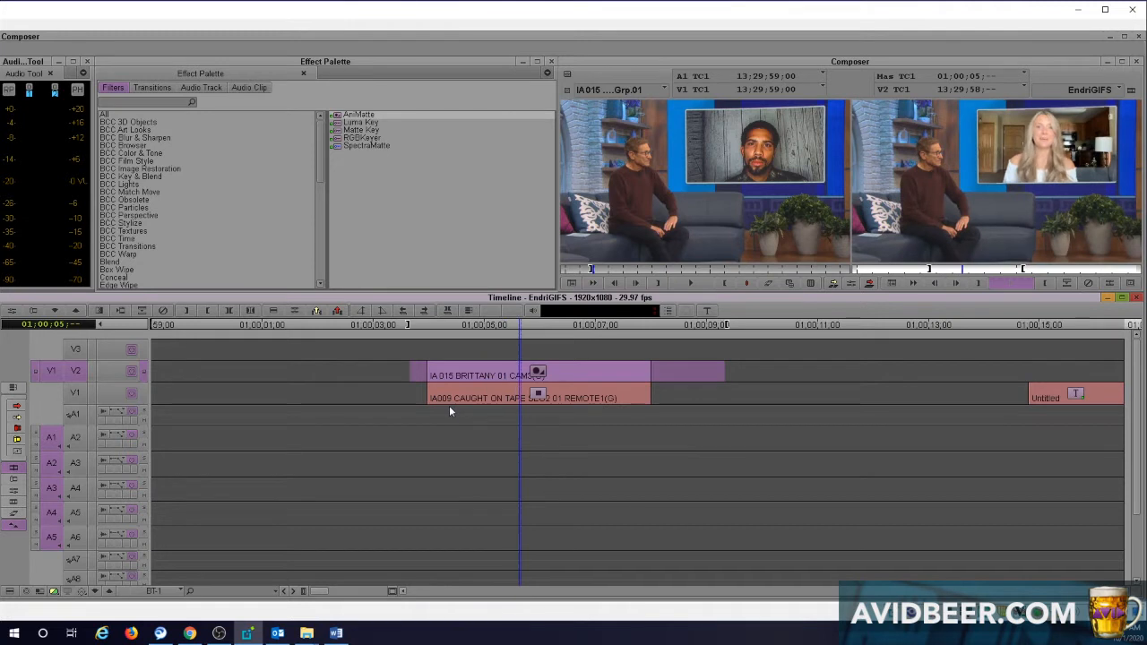
key(space)
click(519, 417)
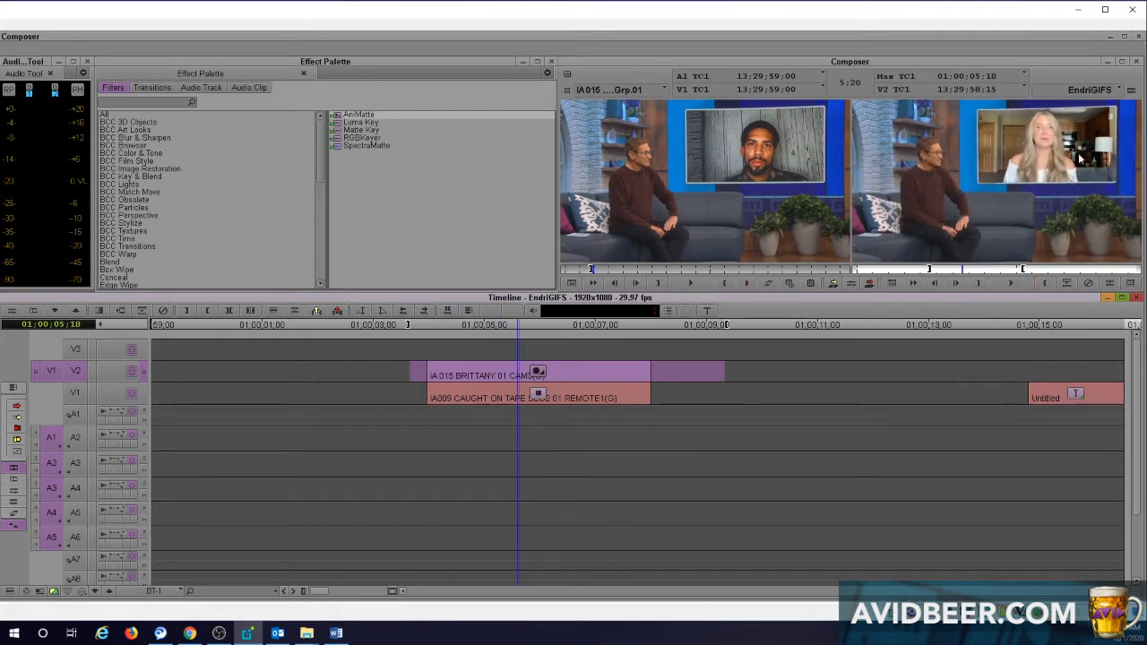
click(491, 407)
key(space)
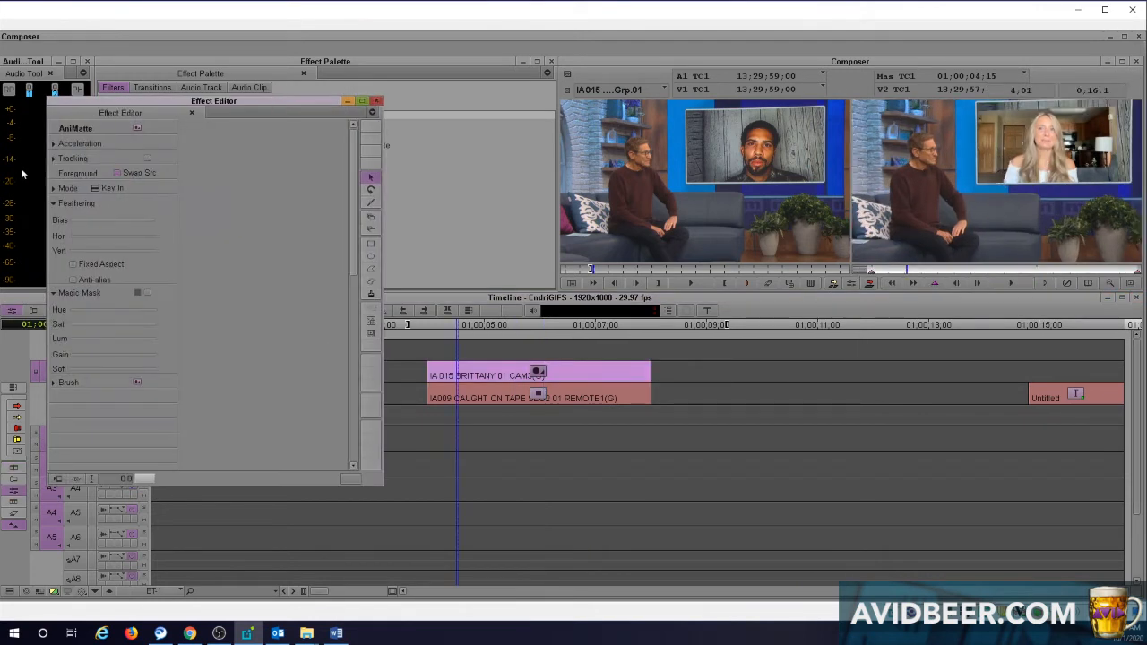
- Keyframe the V2 AniMatte through the camera move, fitting its upper-right corner to the wall screen at the first frame, and play it back
click(53, 157)
click(902, 273)
drag(903, 272, 871, 273)
click(1024, 145)
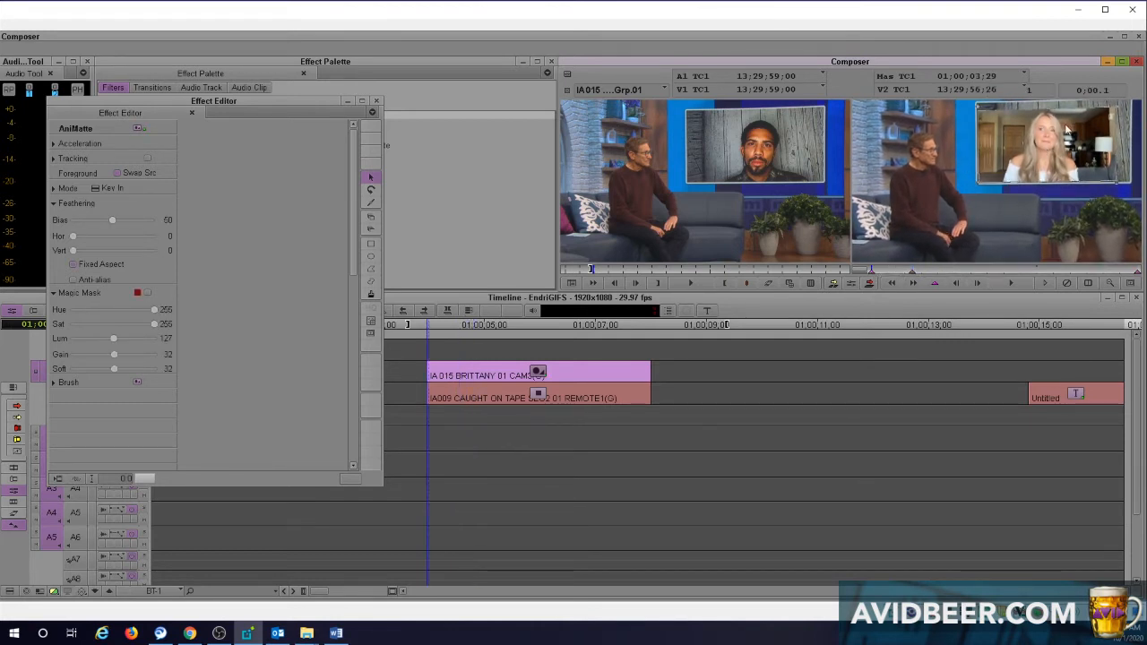
drag(1129, 108, 1132, 105)
drag(913, 273, 829, 271)
key(space)
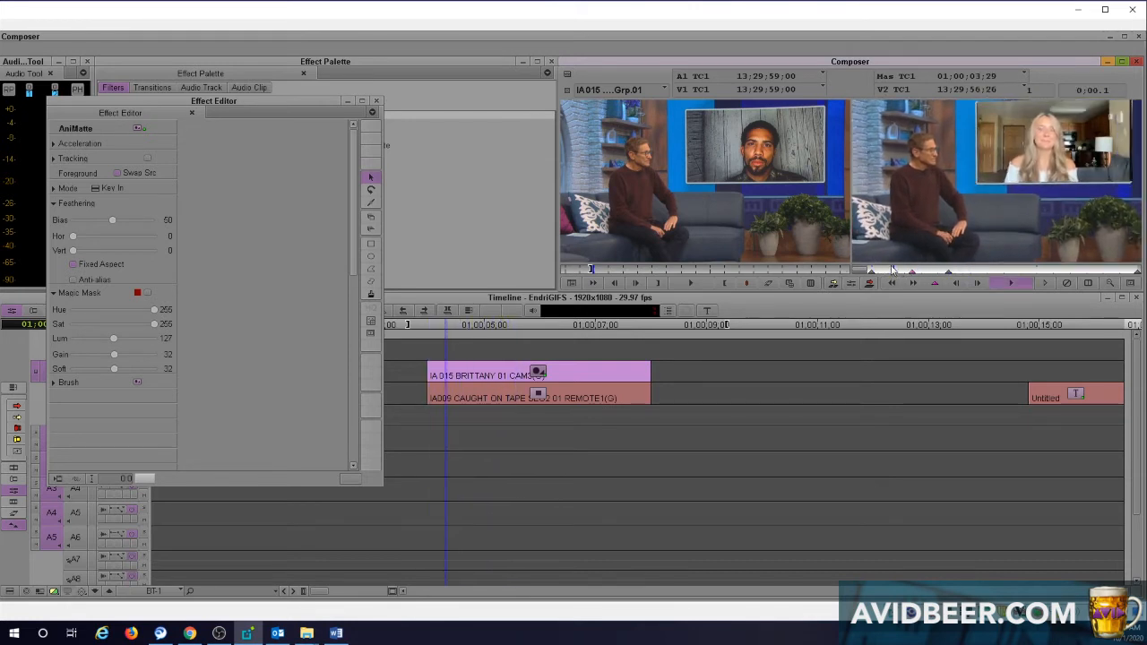
key(space)
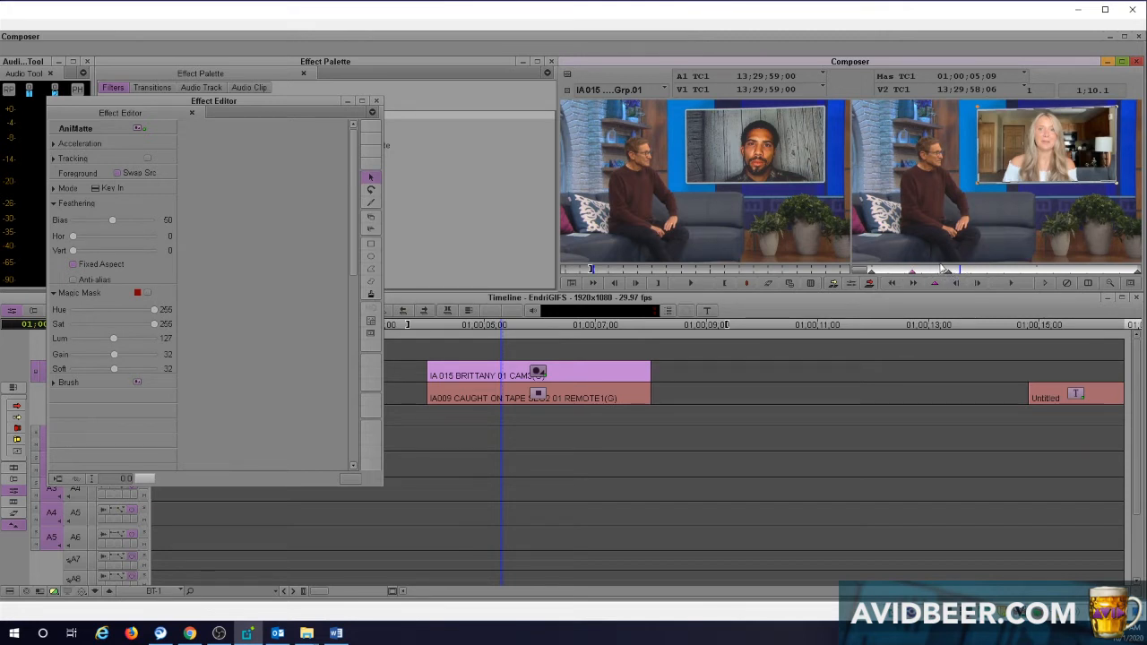
click(1013, 270)
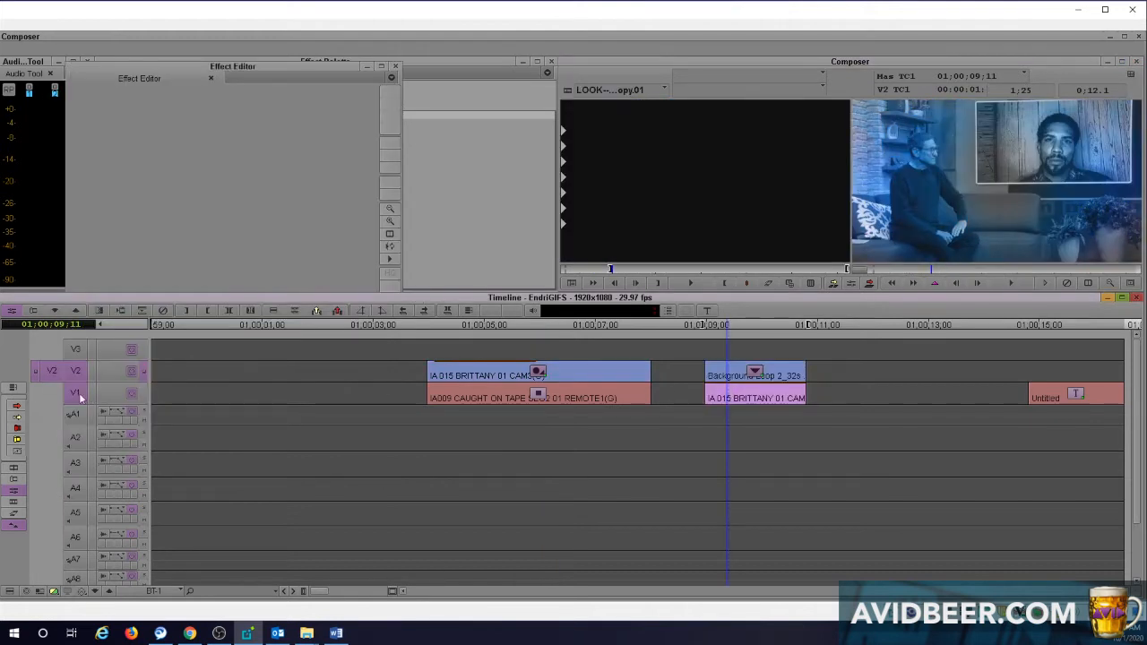
- Select the Background Loop submaster on V2 and step into its nest
click(77, 394)
drag(158, 93, 682, 187)
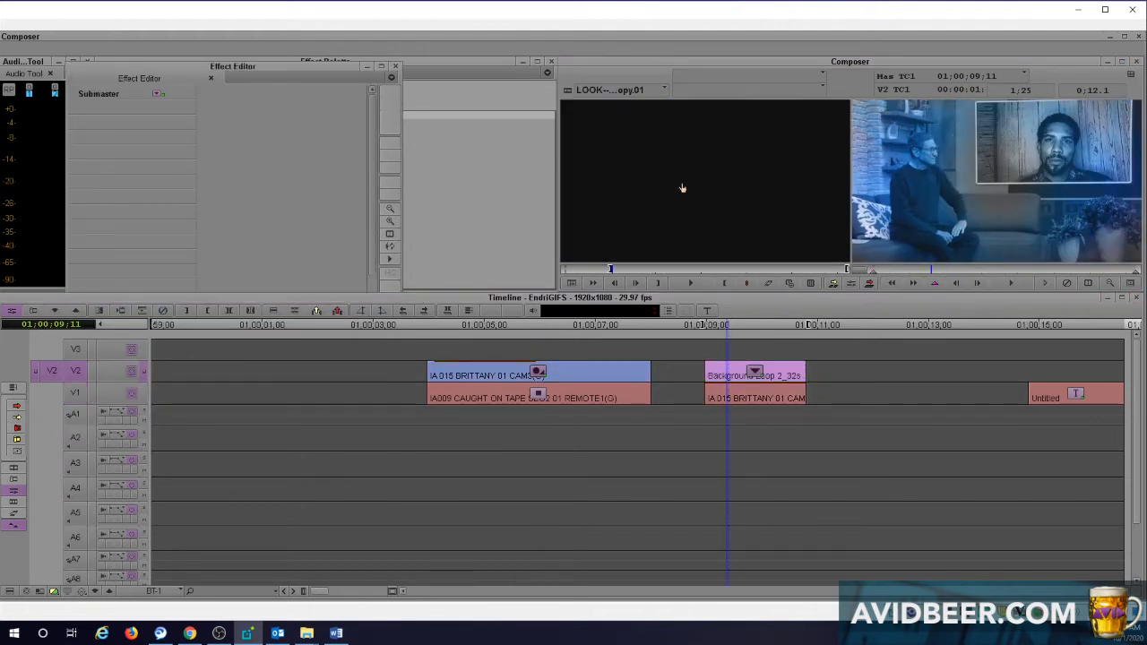
click(733, 297)
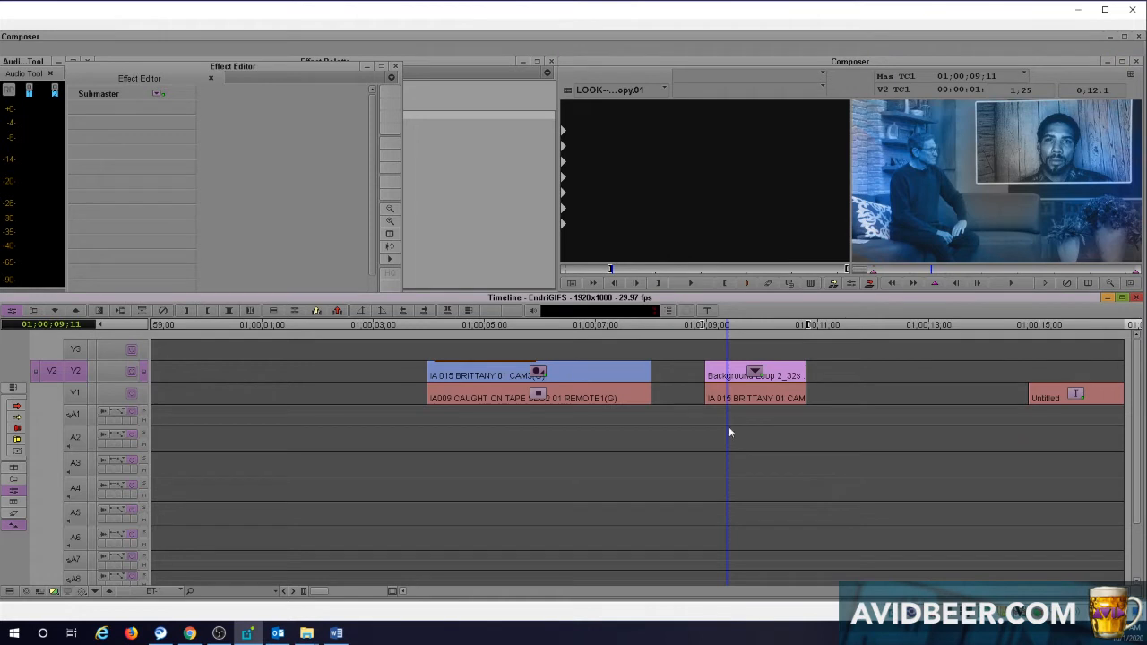
click(734, 402)
click(737, 399)
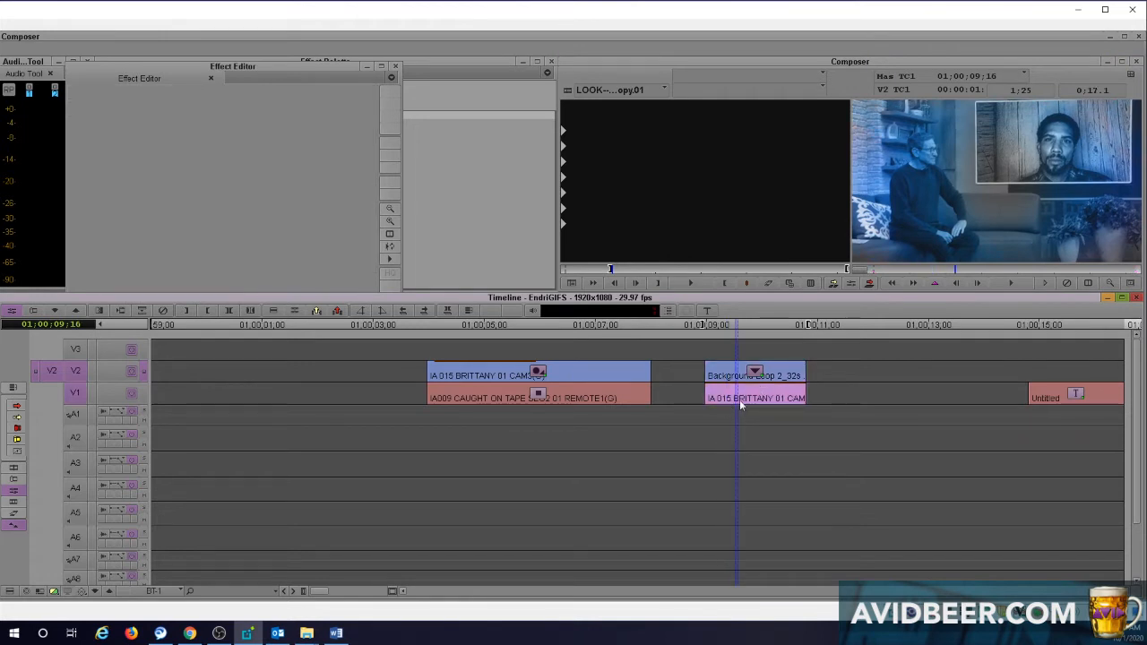
click(95, 592)
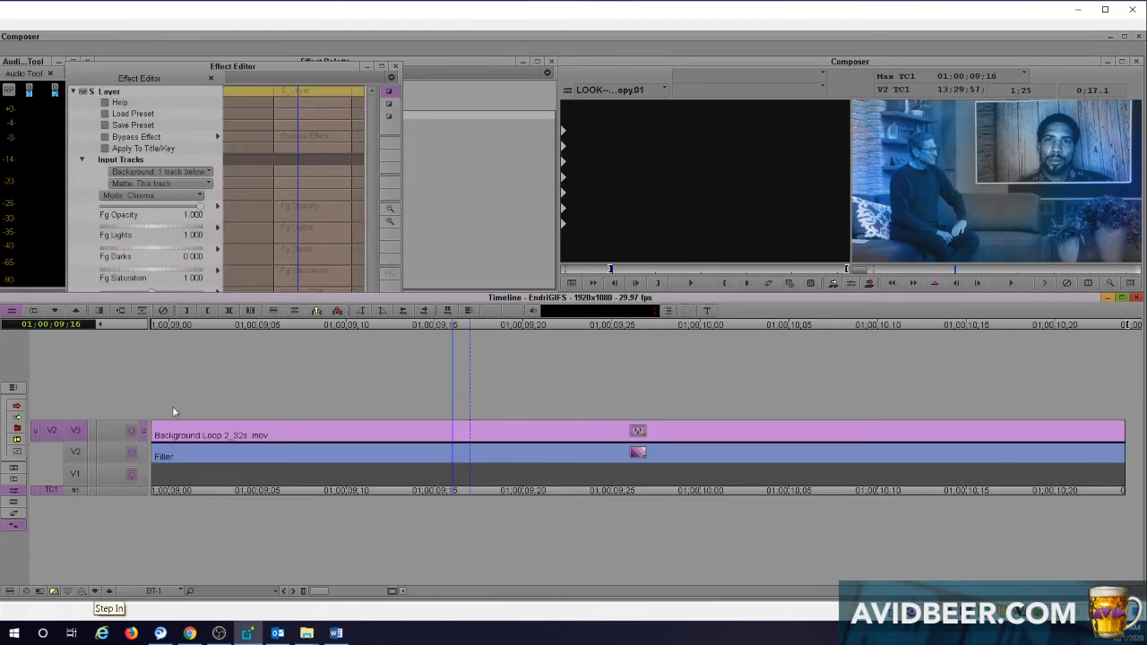
- Preview the Background Loop source footage and compare the nested composite with and without the V3 layer
key(n)
drag(595, 268, 727, 267)
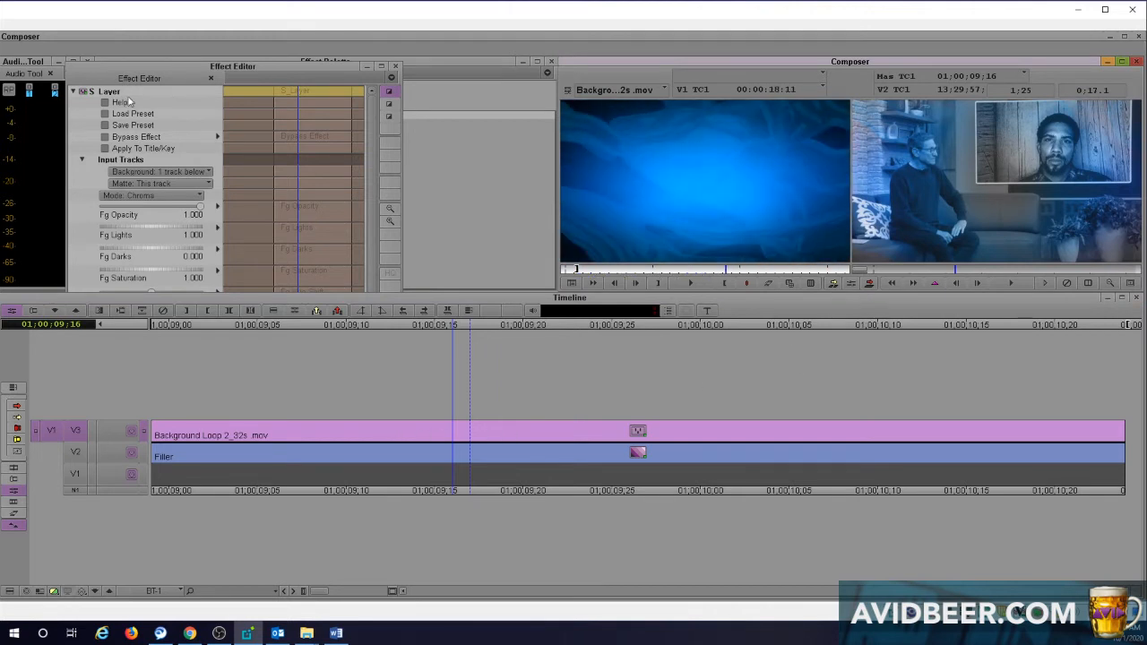
key(space)
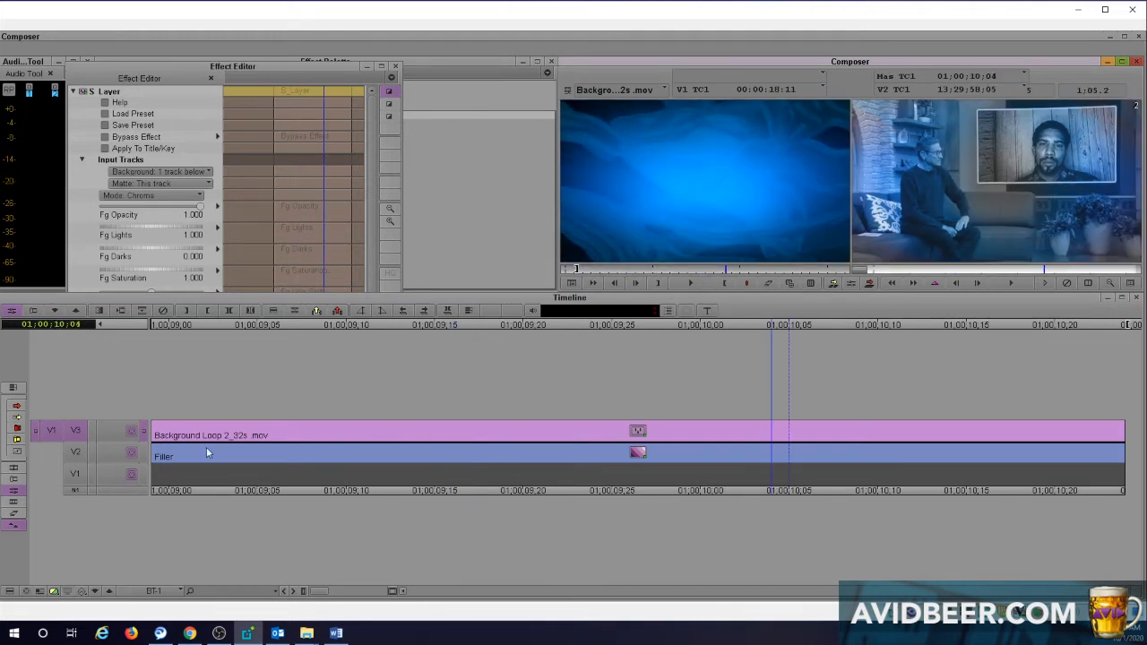
click(144, 457)
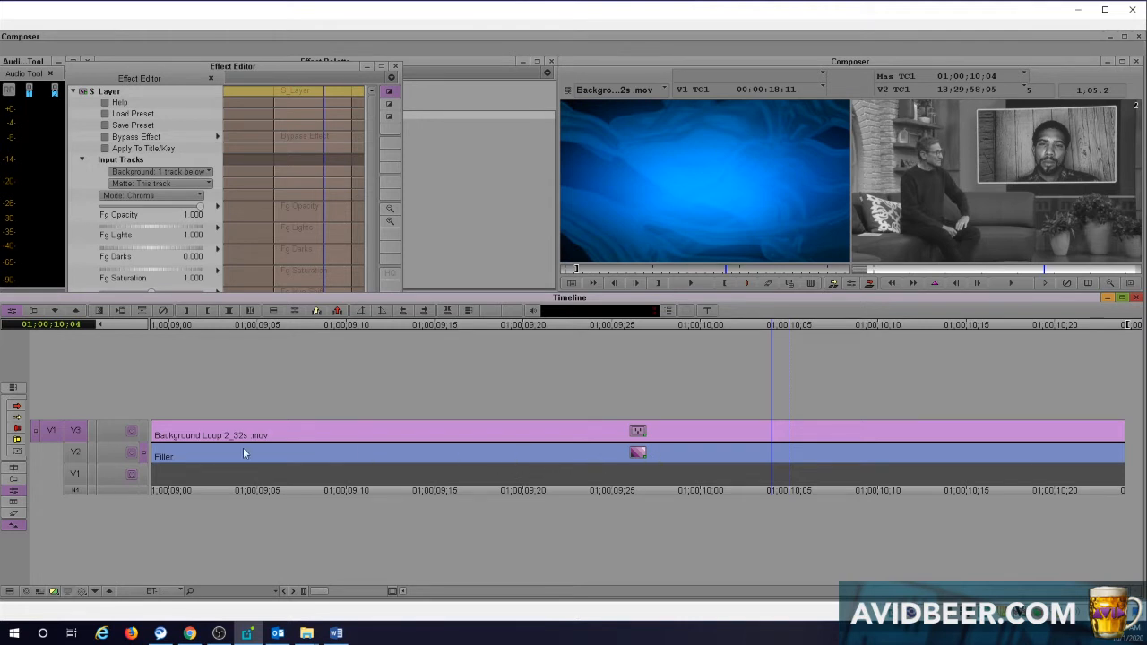
click(143, 431)
click(651, 434)
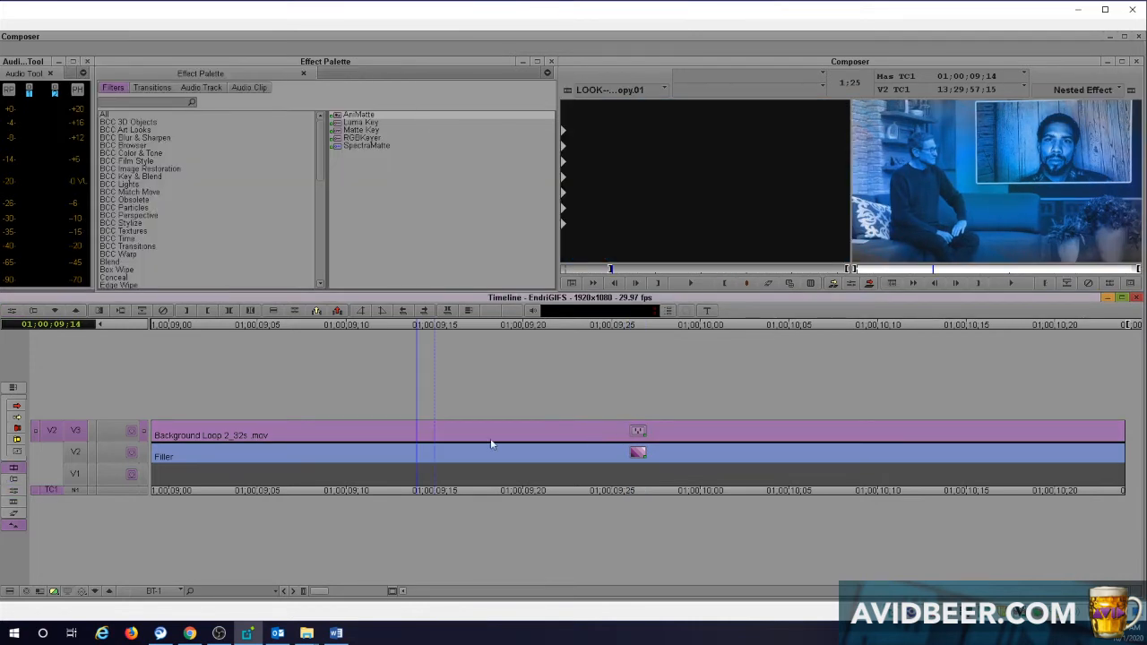
- Expand the V3 Background Loop clip and apply AniMatte inside it, with an oval matte feathered 35 horizontally and vertically
double_click(497, 436)
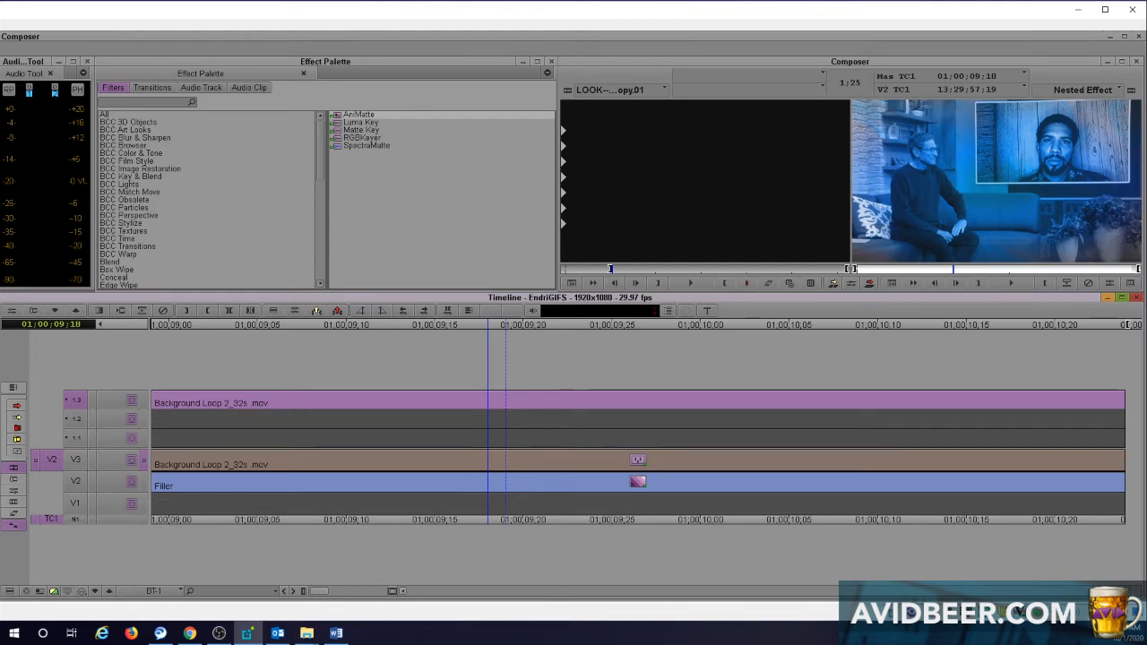
drag(361, 130, 637, 400)
click(851, 283)
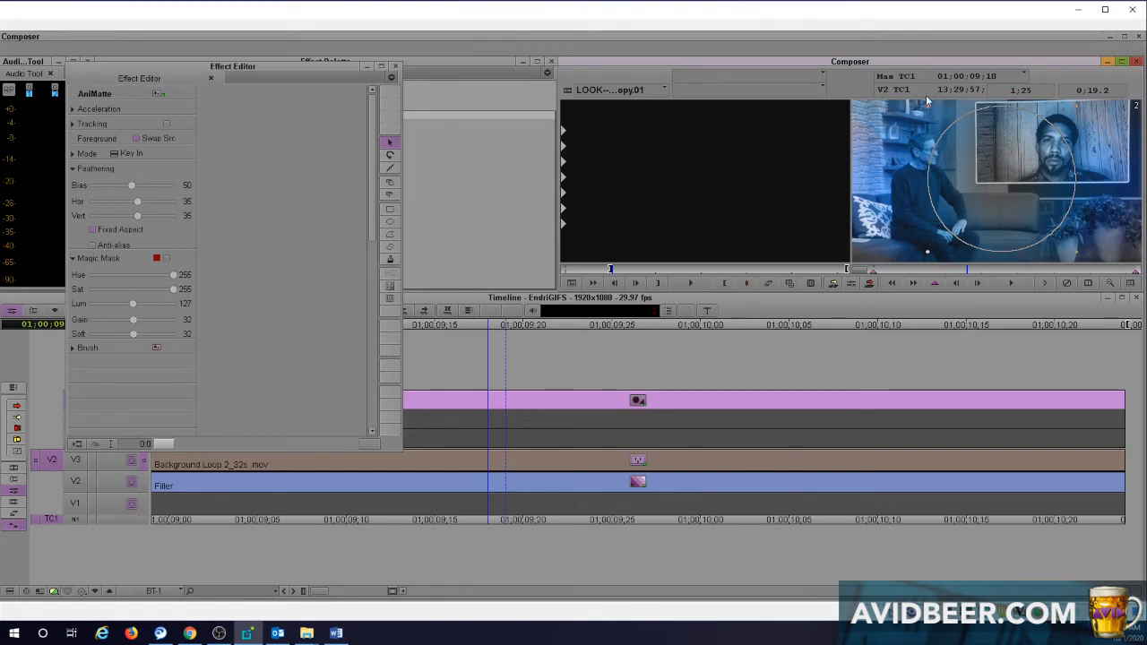
- Compare the loop without its AniMatte by removing the effect and undoing the removal, and step out of the nest
click(1066, 284)
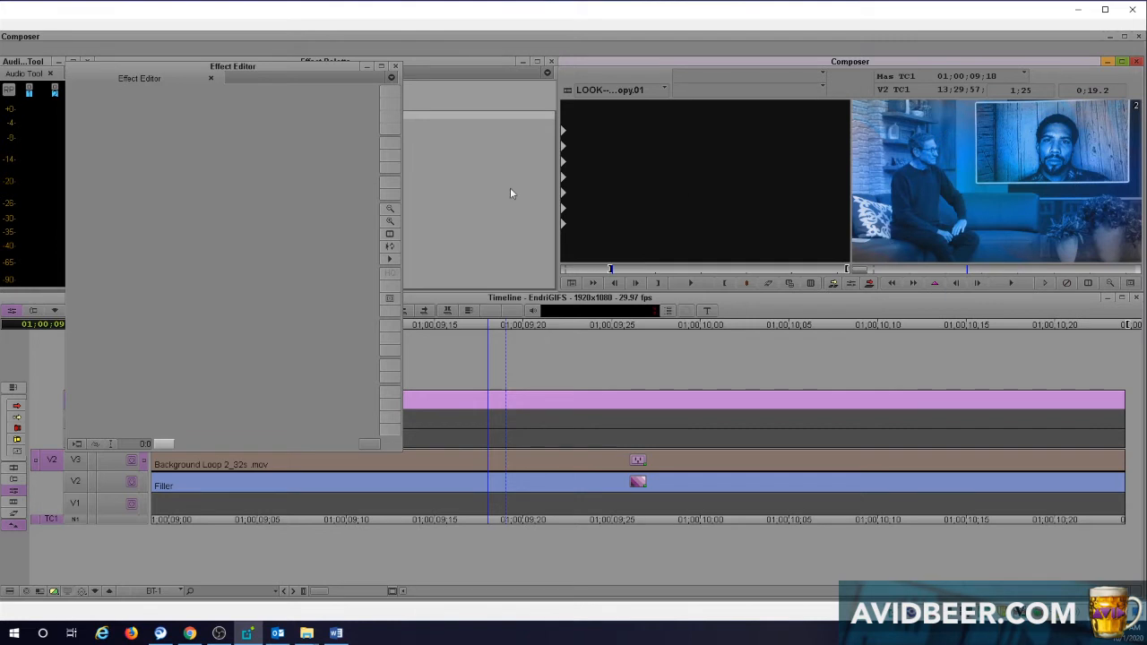
key(ctrl+z)
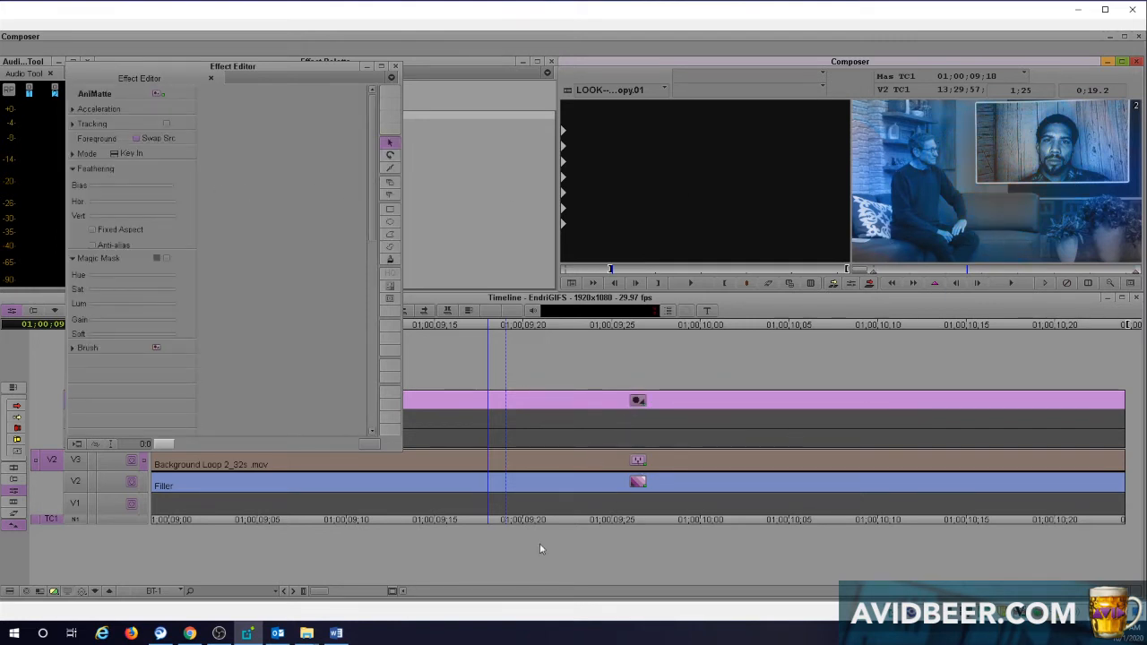
click(110, 591)
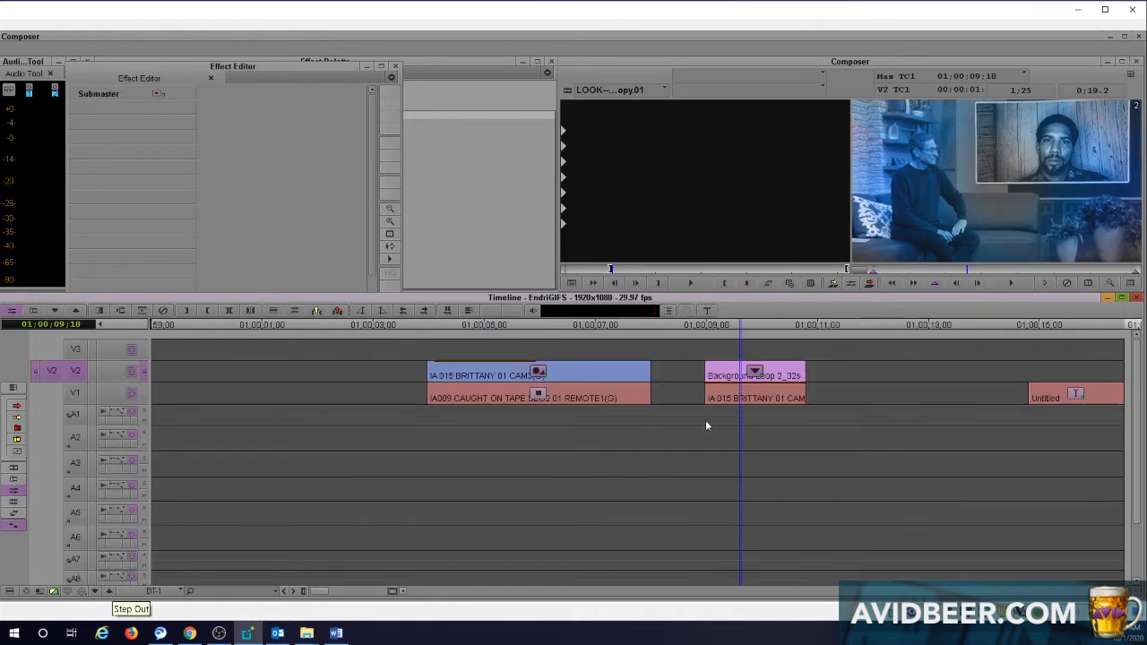
- Leave effect editing and review the Background Loop composite over the studio shot in playback
click(714, 417)
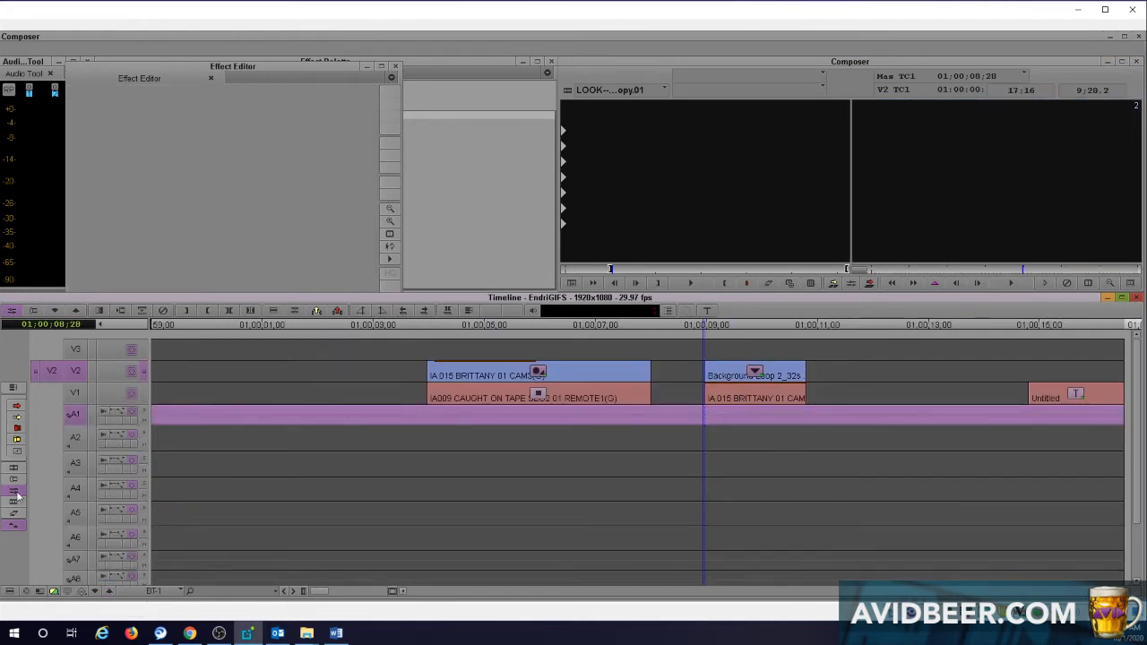
click(15, 469)
click(726, 405)
key(space)
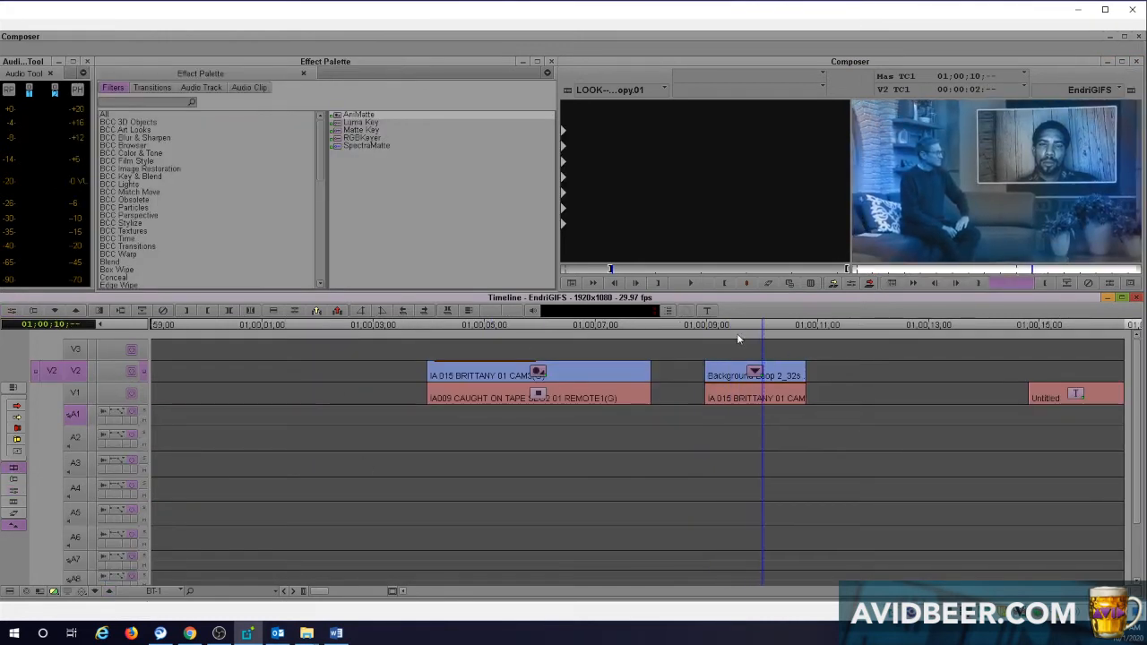
drag(767, 420, 734, 401)
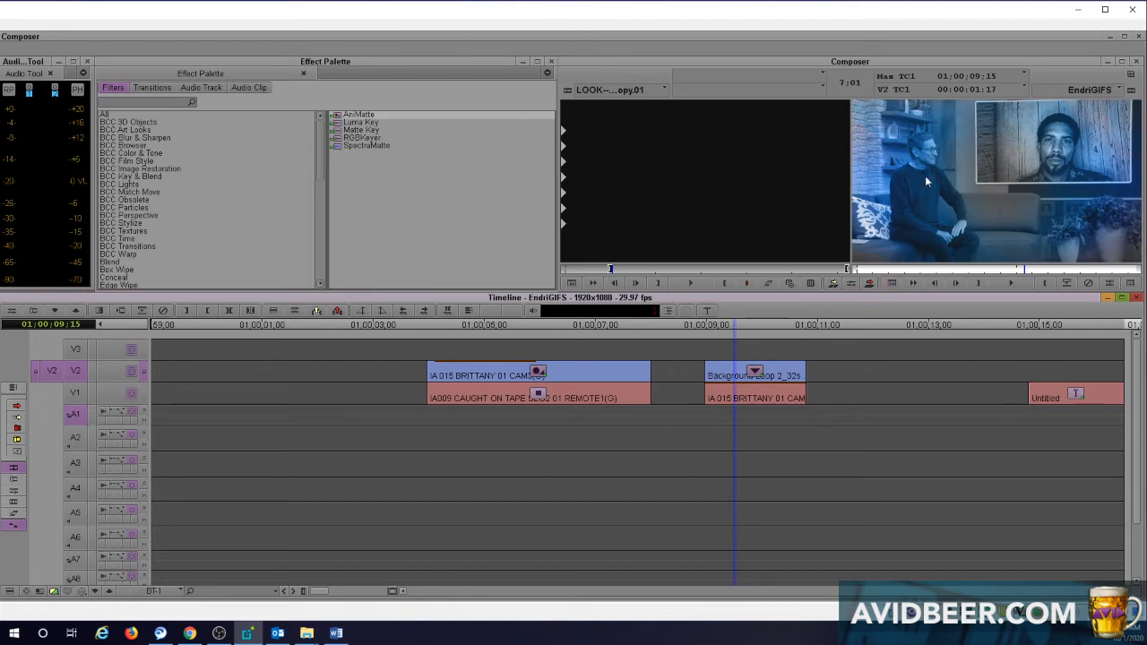
click(749, 433)
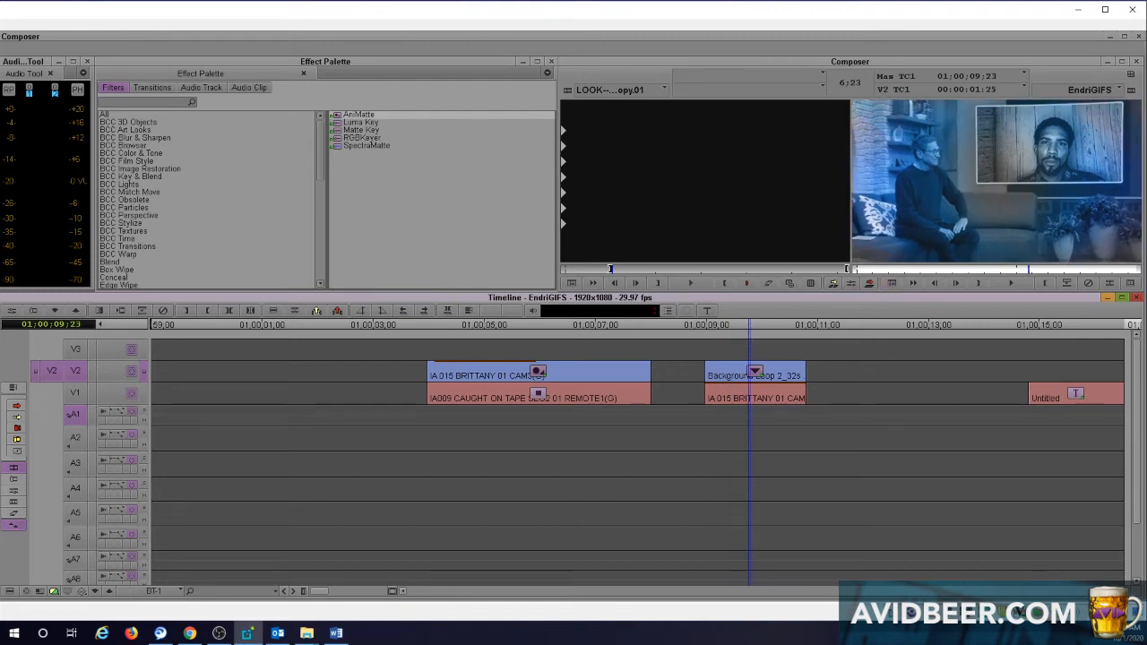
- Expand the Background Loop clip on V2 and open the AniMatte on its innermost loop layer for editing
double_click(763, 397)
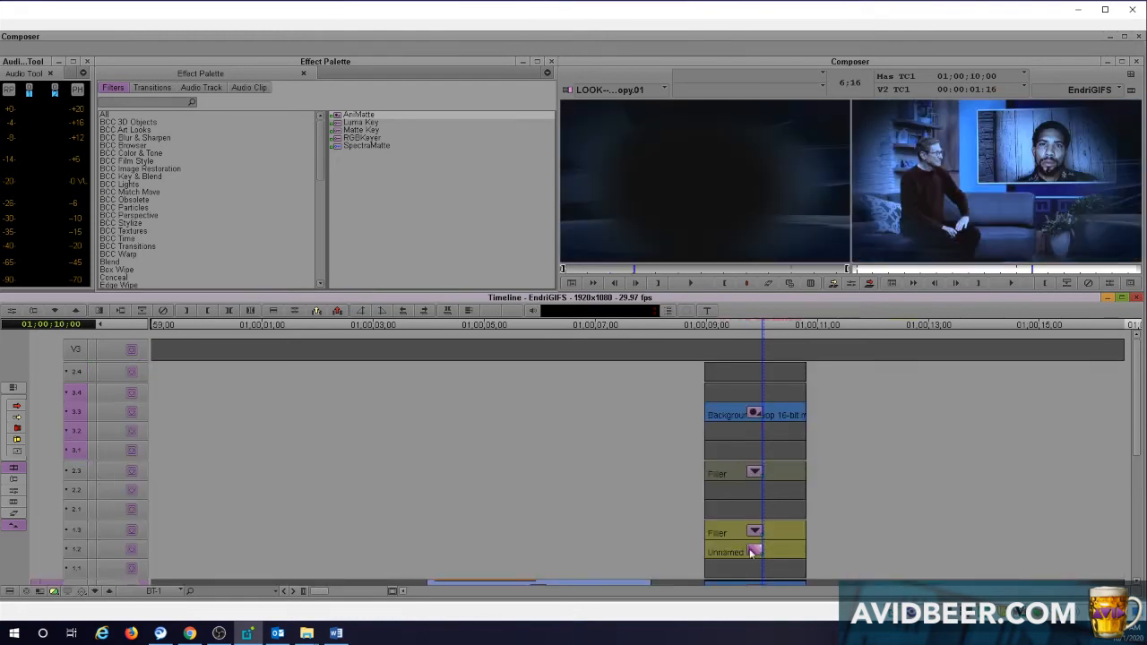
click(854, 282)
click(767, 415)
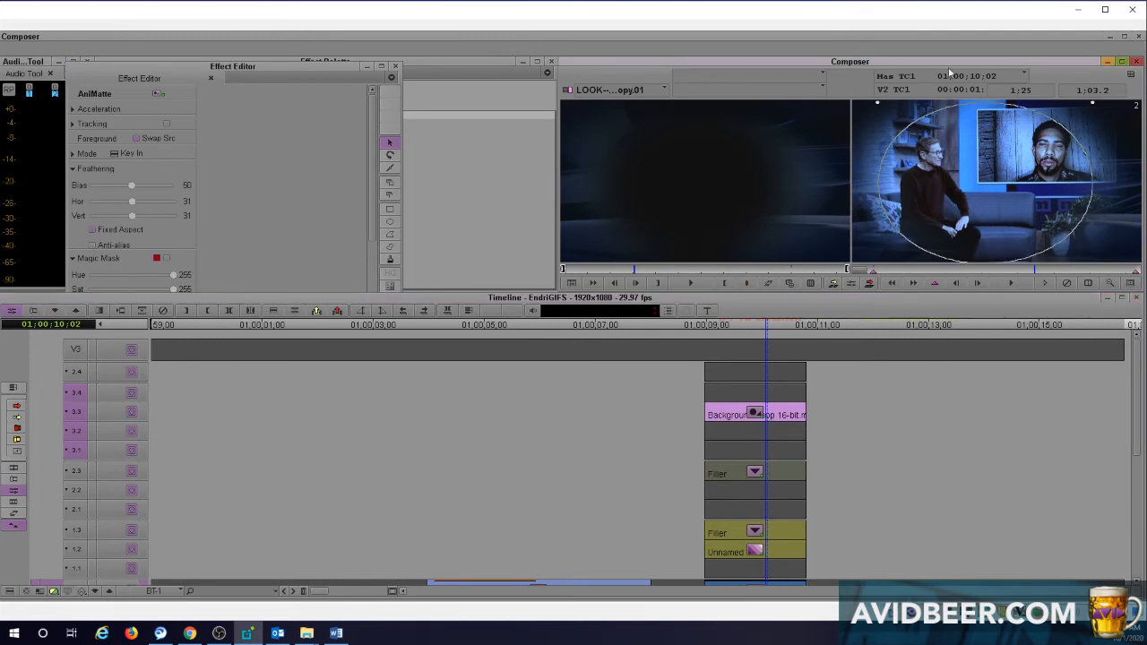
- Remove the AniMatte from the nested loop for comparison, undo the removal, and check the composite at several frames
click(1067, 283)
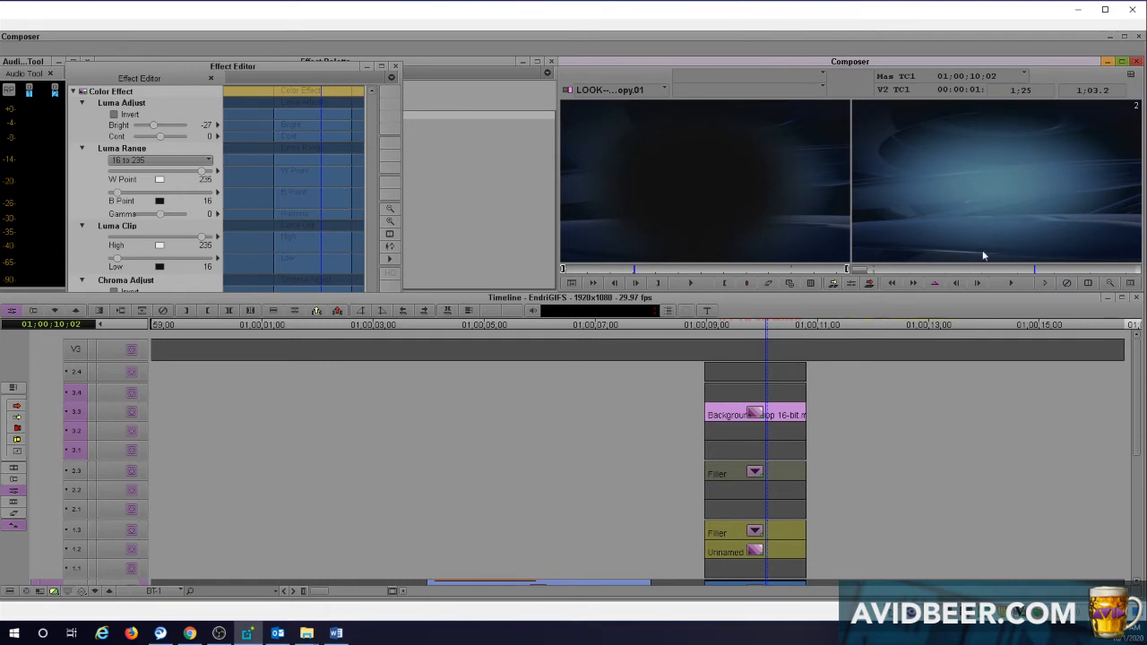
key(ctrl+z)
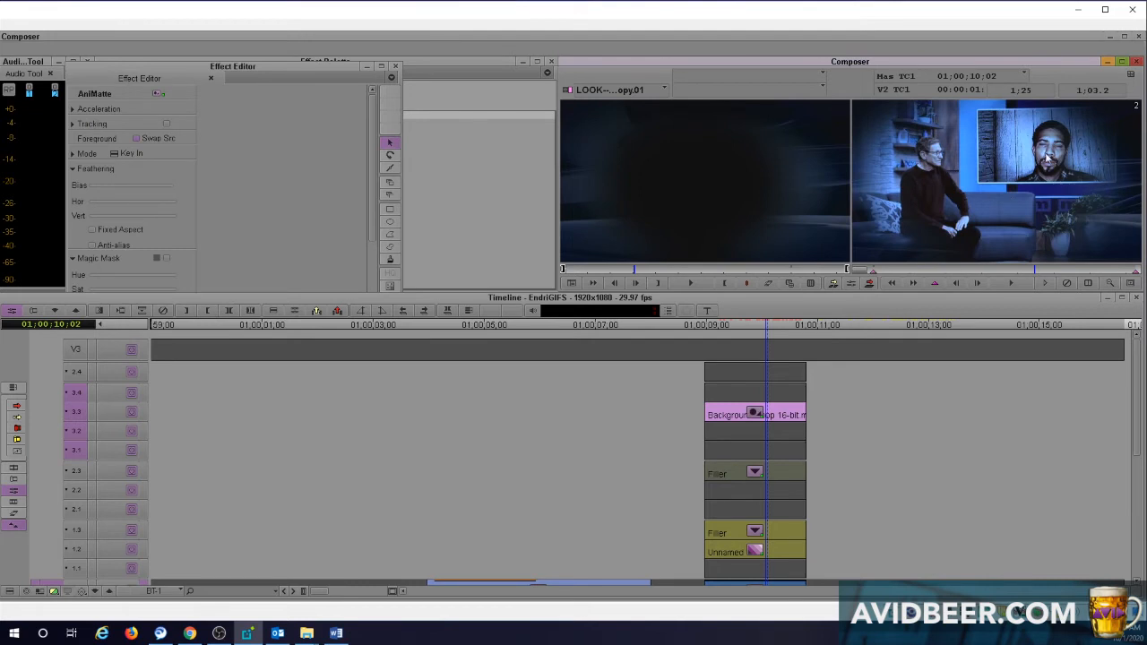
click(753, 416)
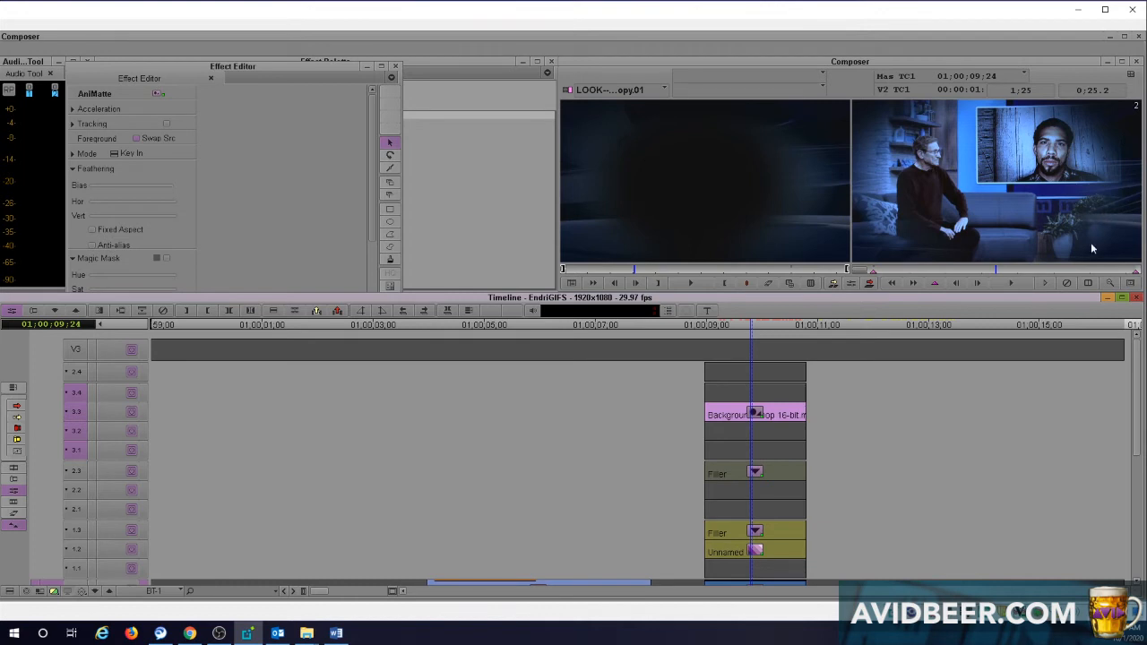
click(773, 445)
click(783, 431)
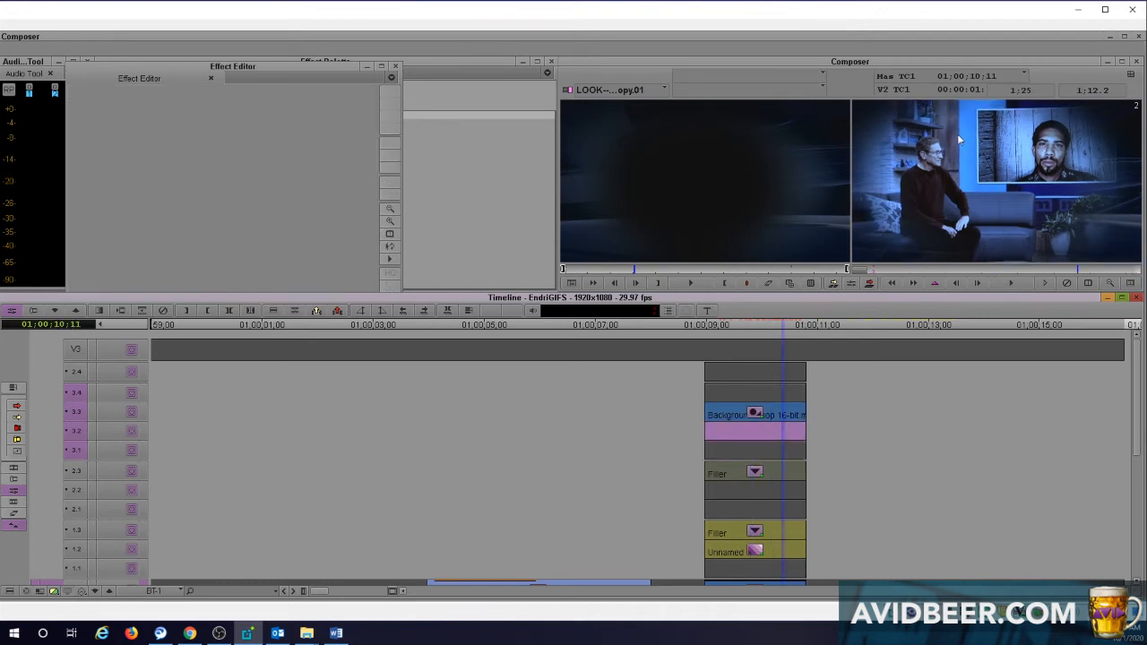
click(968, 170)
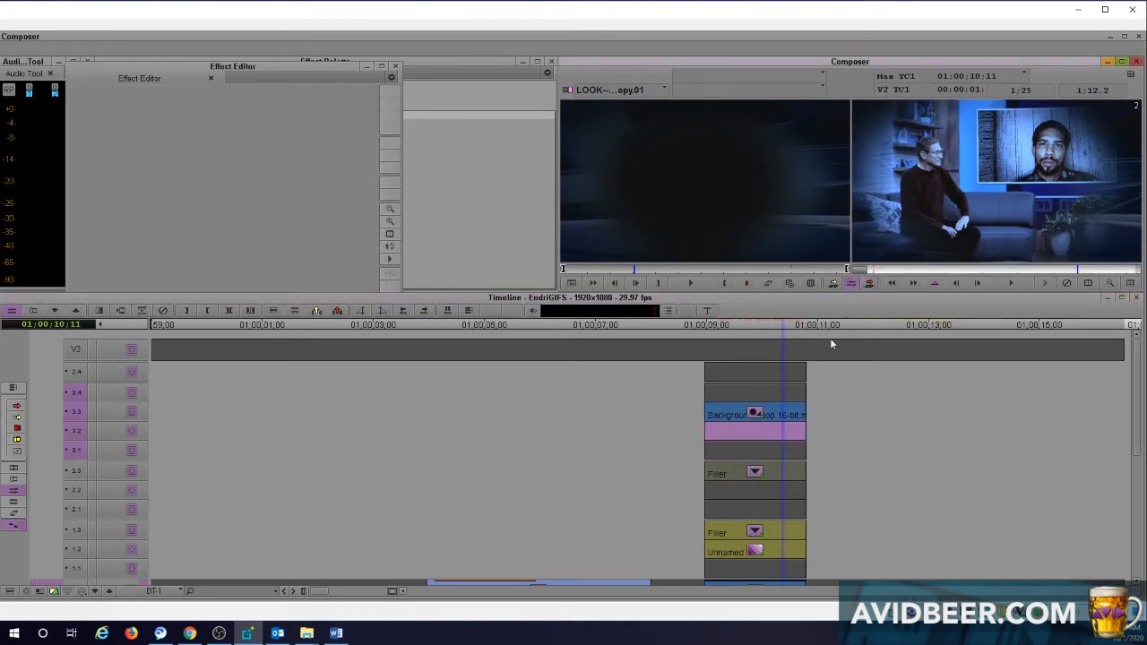
- Set the nested AniMatte's horizontal and vertical feathering to 0 and examine the oval's edge
click(774, 412)
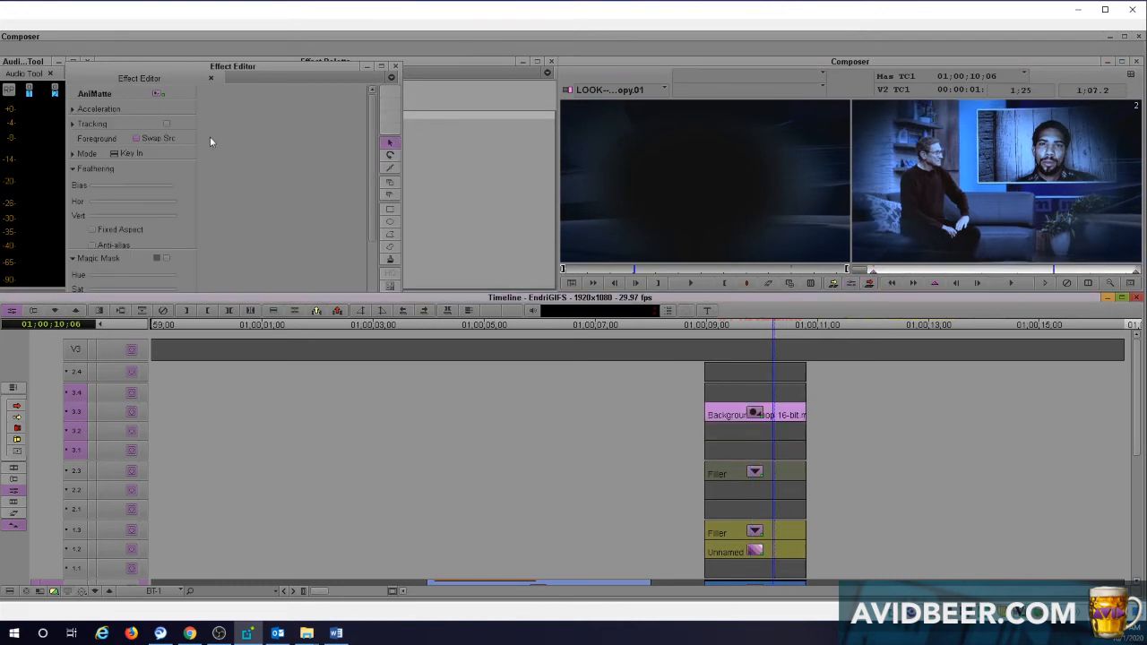
click(1042, 138)
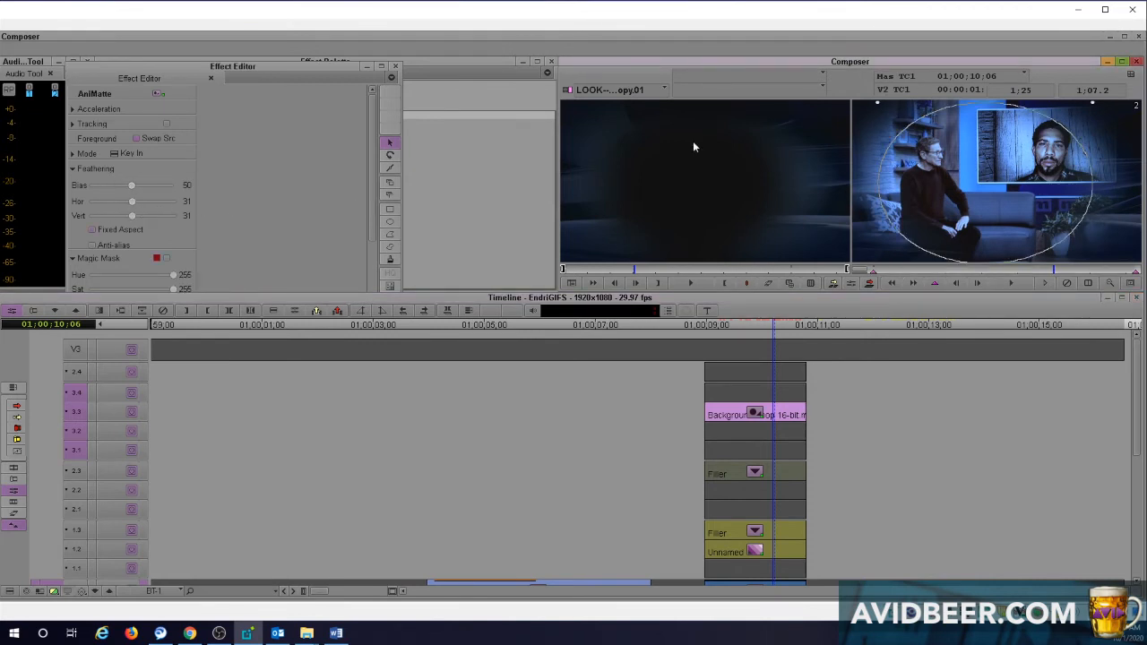
drag(142, 204, 36, 205)
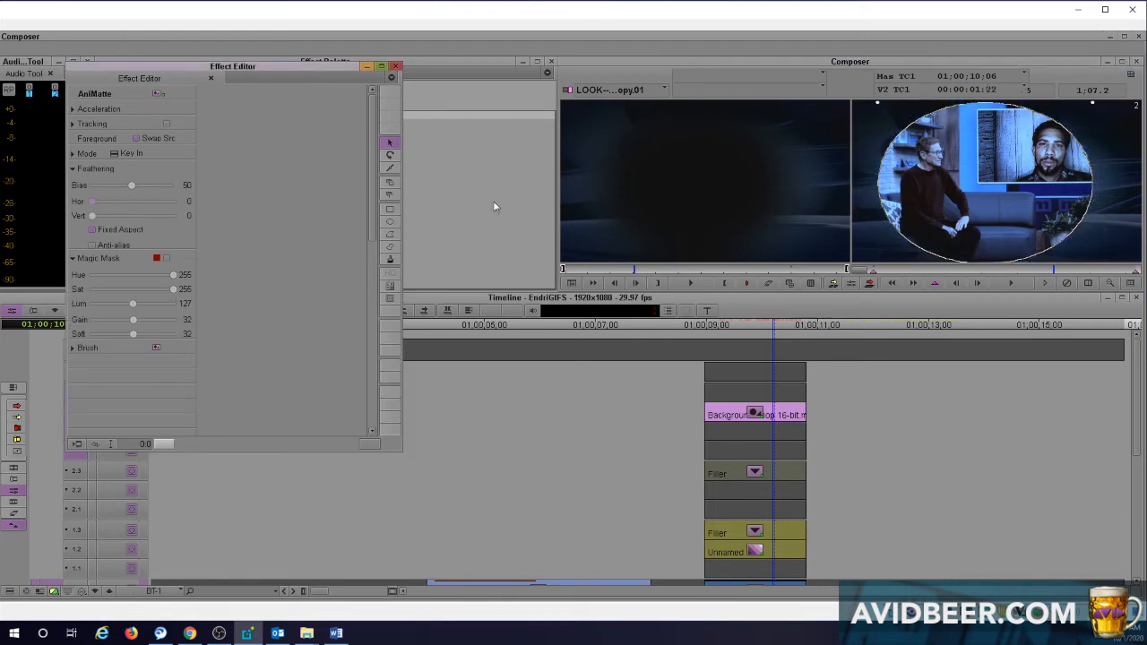
click(784, 402)
click(863, 266)
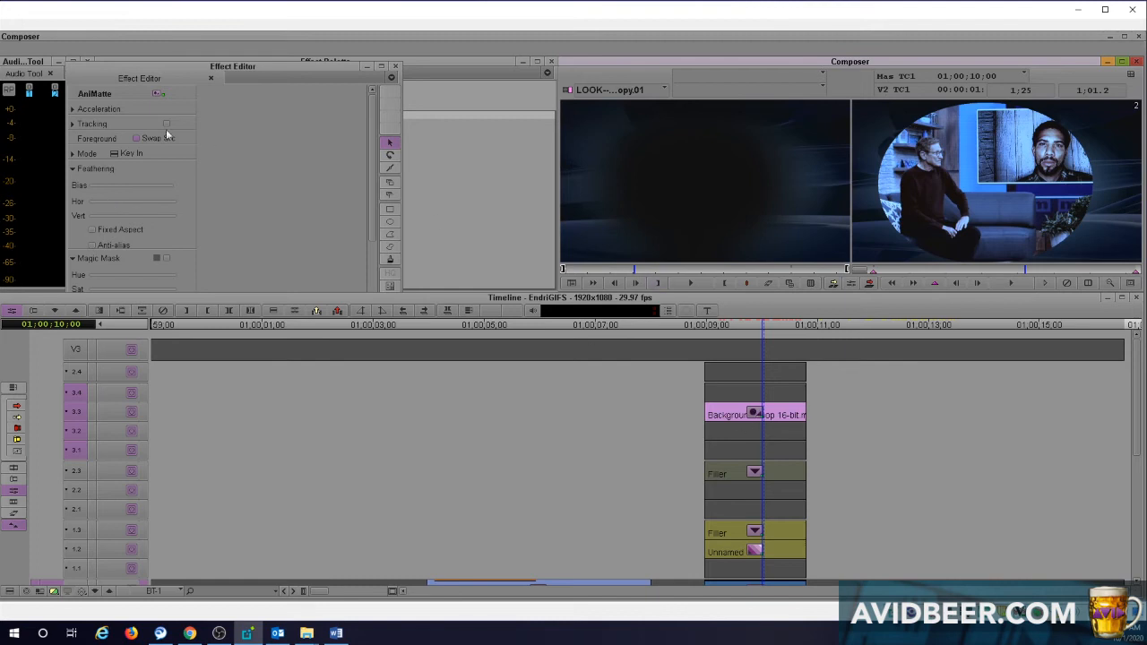
- Set the oval AniMatte's feathering to 30 horizontally and vertically
click(966, 143)
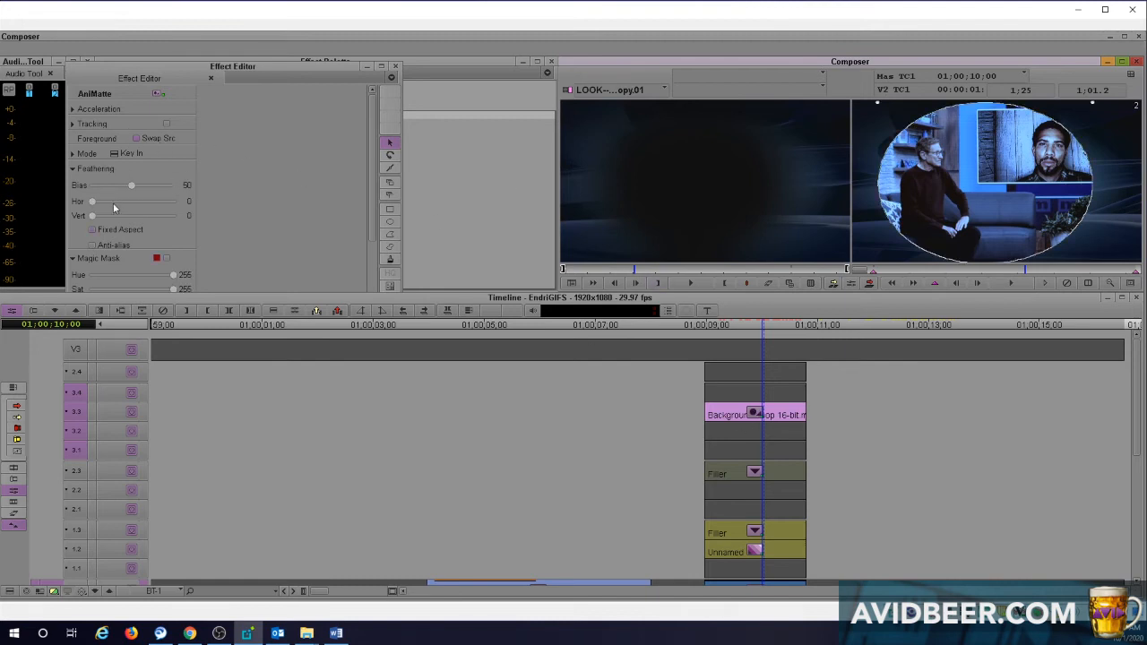
drag(107, 202, 131, 203)
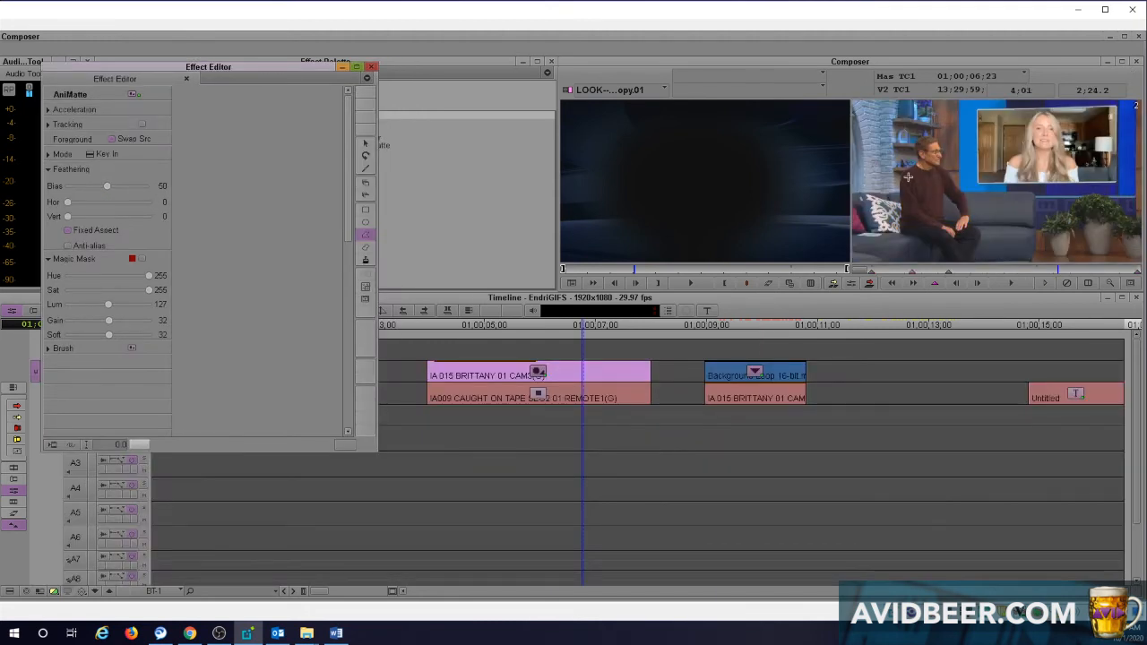
- Try a polygon matte around the seated man in the V2 studio clip's AniMatte and show its control points with the Reshape tool
click(919, 146)
mouse_move(919, 146)
mouse_down()
mouse_move(939, 153)
mouse_move(965, 210)
mouse_move(904, 227)
mouse_move(902, 198)
mouse_move(929, 143)
mouse_up()
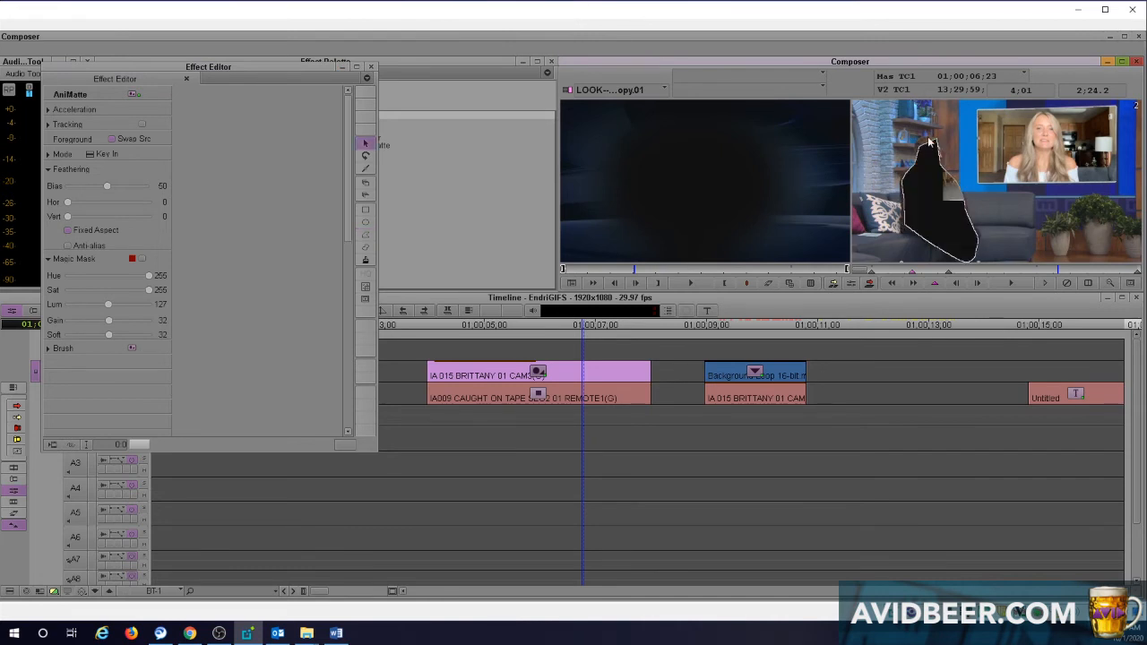
click(366, 173)
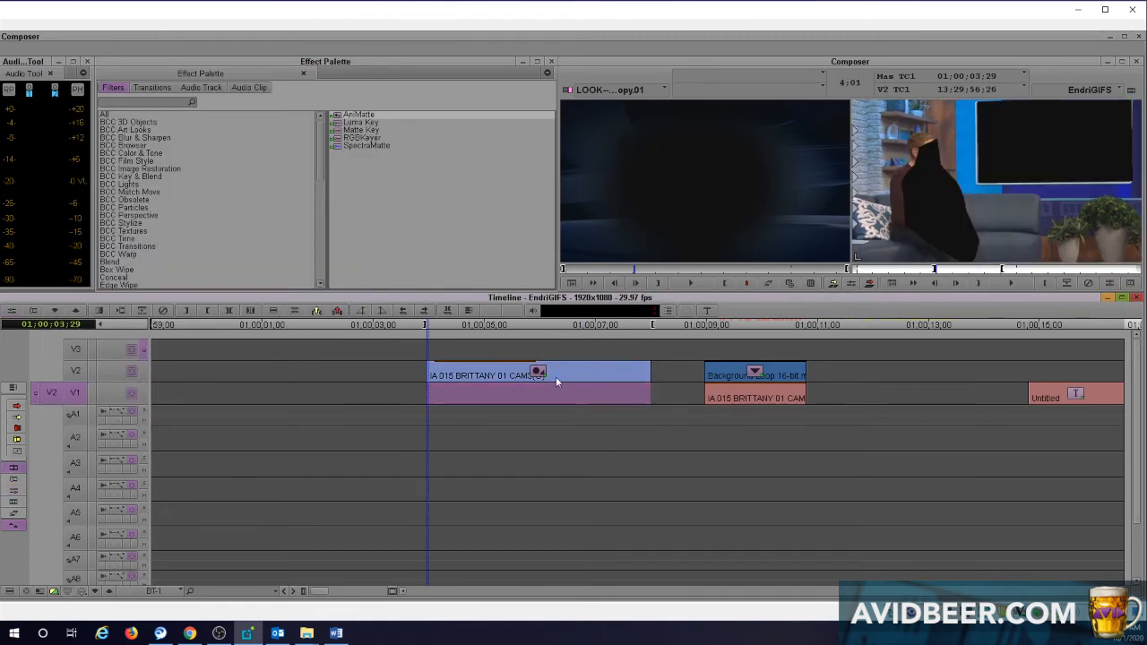
click(545, 376)
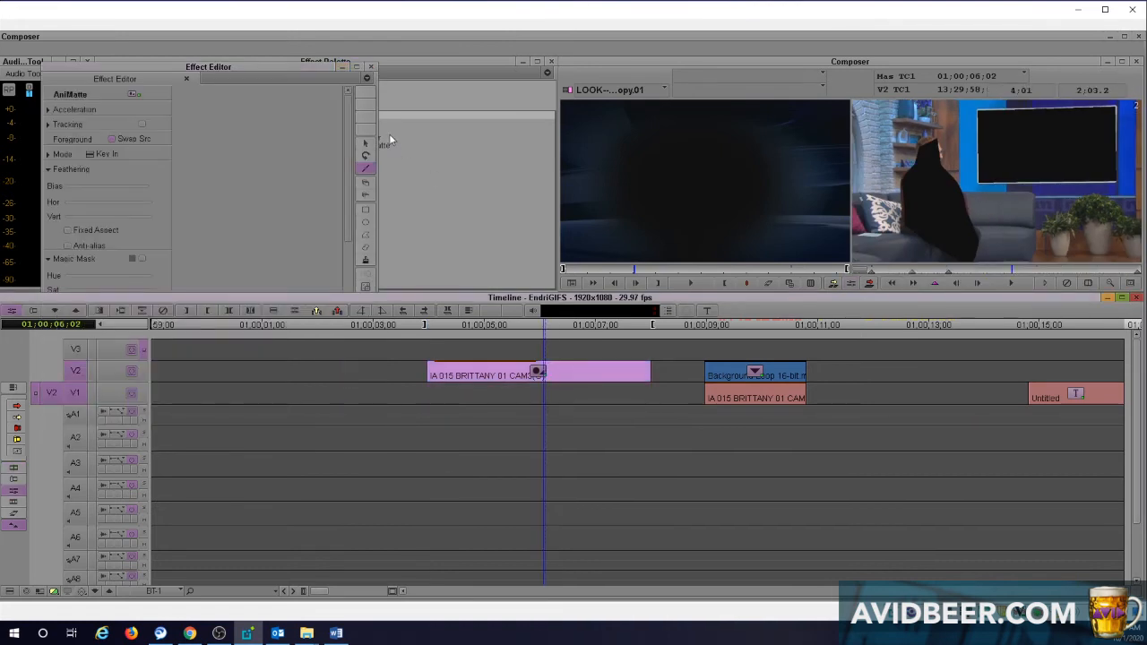
click(889, 185)
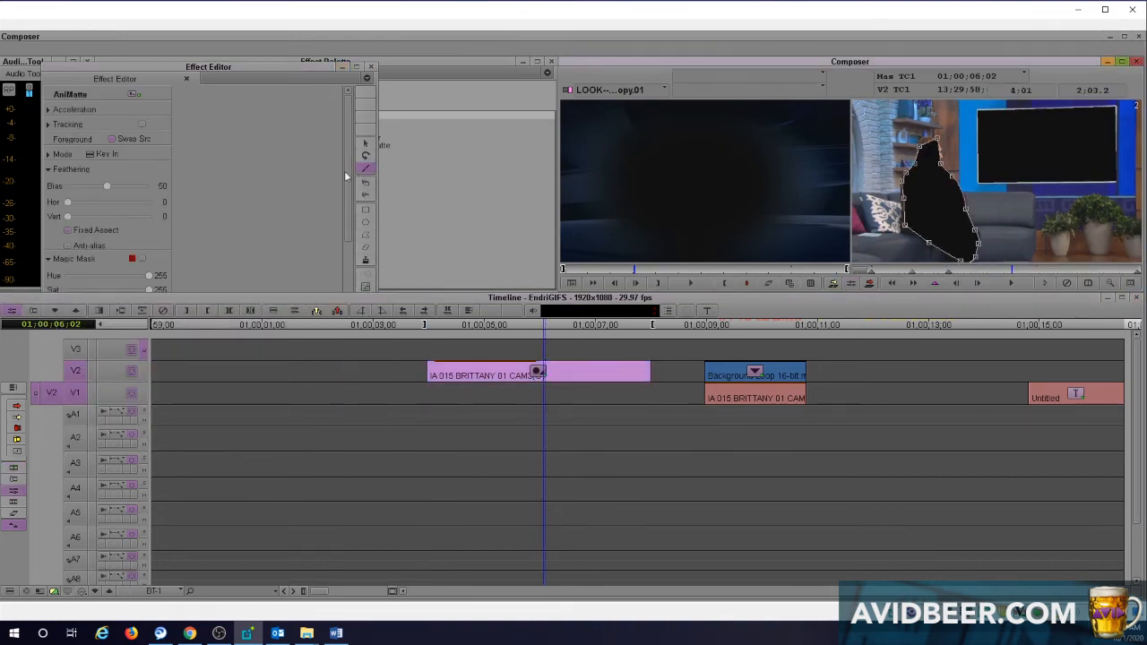
click(364, 170)
- Try rotating the matte around the seated man with the rotation tool and return to the Selection tool
click(366, 158)
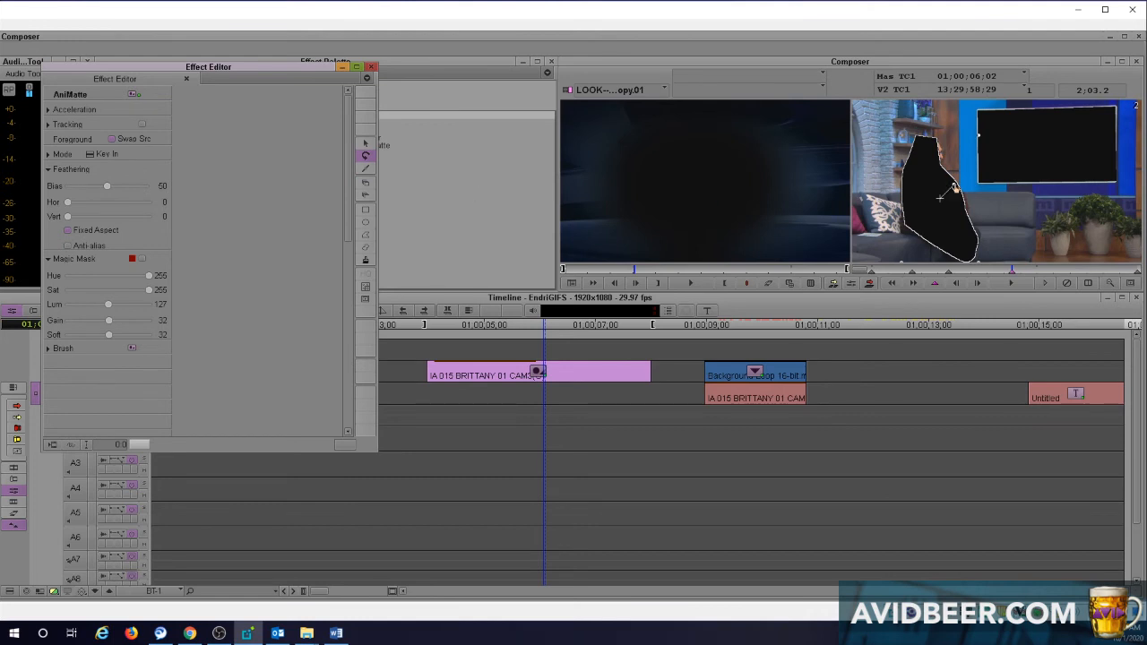
drag(950, 186, 969, 128)
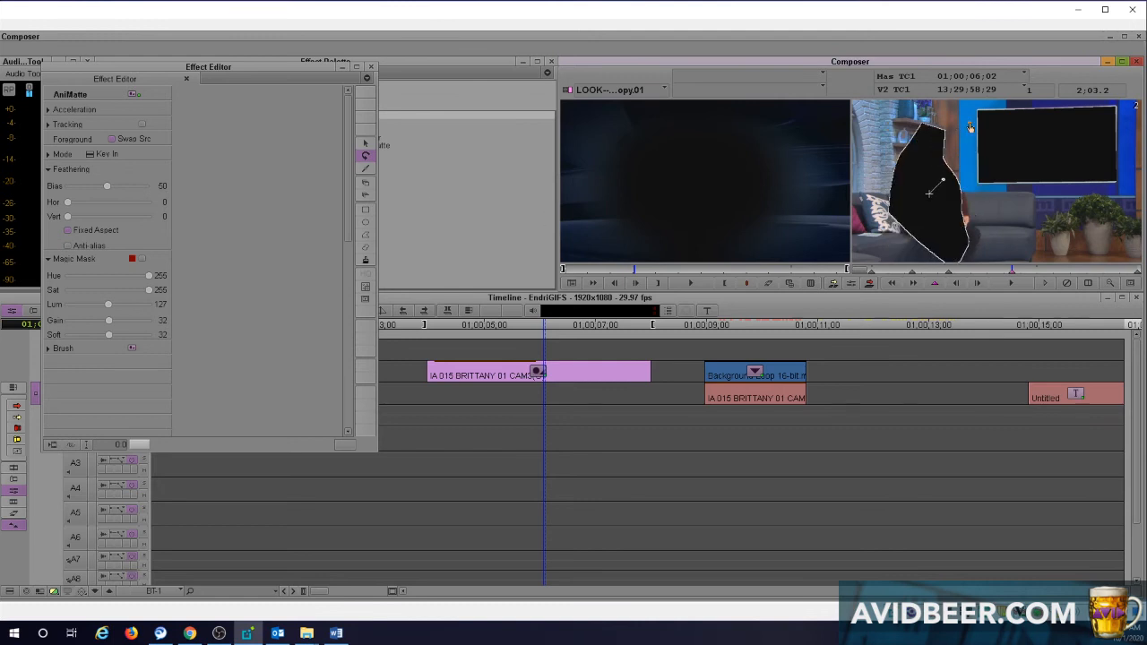
drag(982, 121, 946, 180)
click(364, 143)
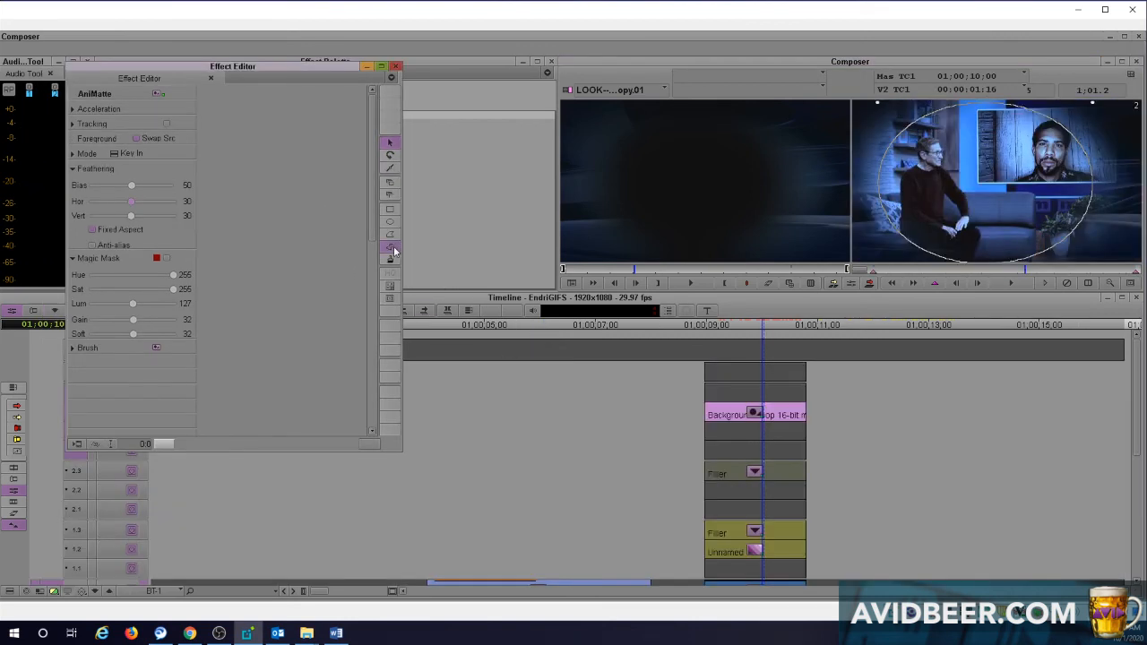
- Collapse the expanded Background Loop nest and select the AniMatte studio clip on V2
click(738, 544)
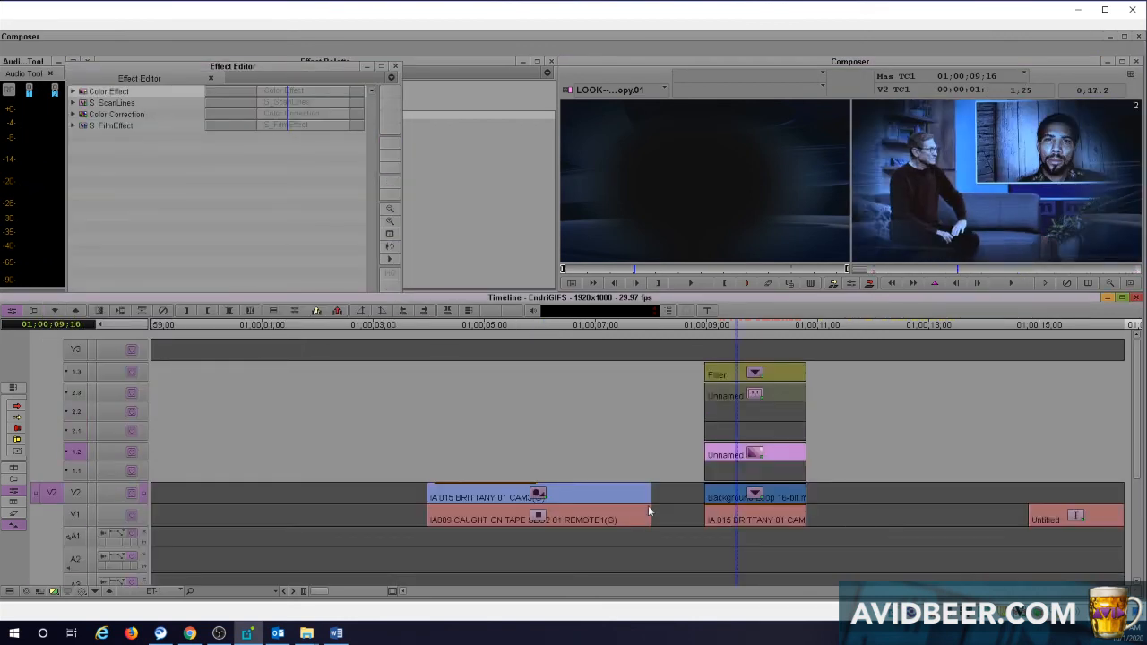
click(607, 495)
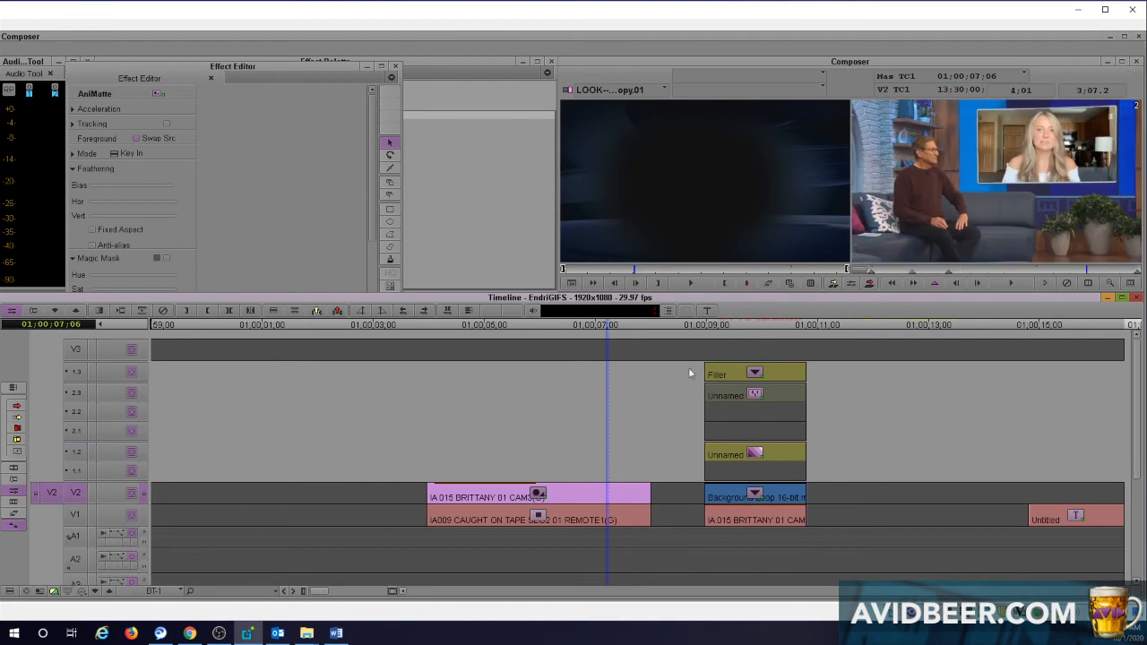
double_click(762, 498)
click(553, 371)
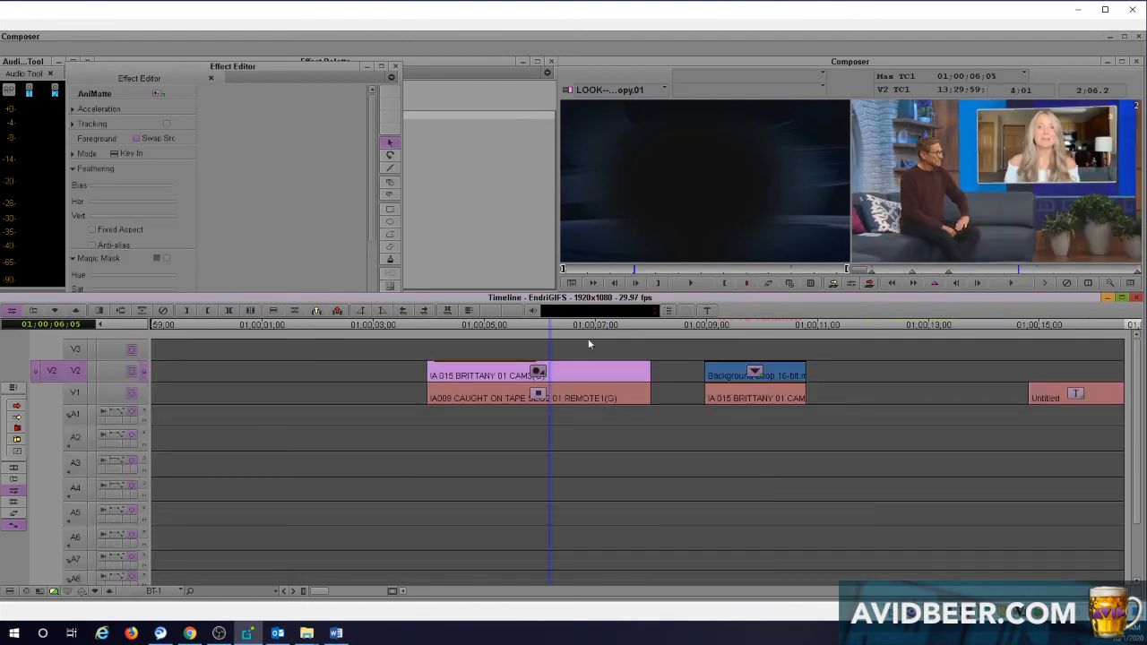
- Try a freehand curve matte around the seated man in the studio clip, and pick the Brush Tool
click(389, 247)
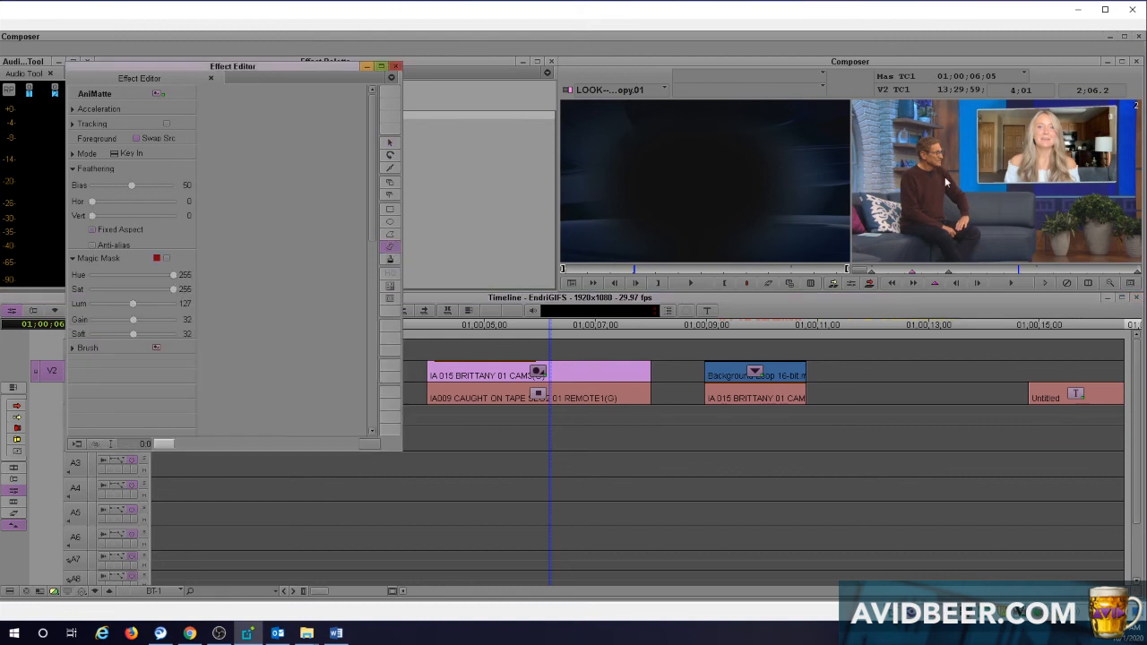
click(908, 168)
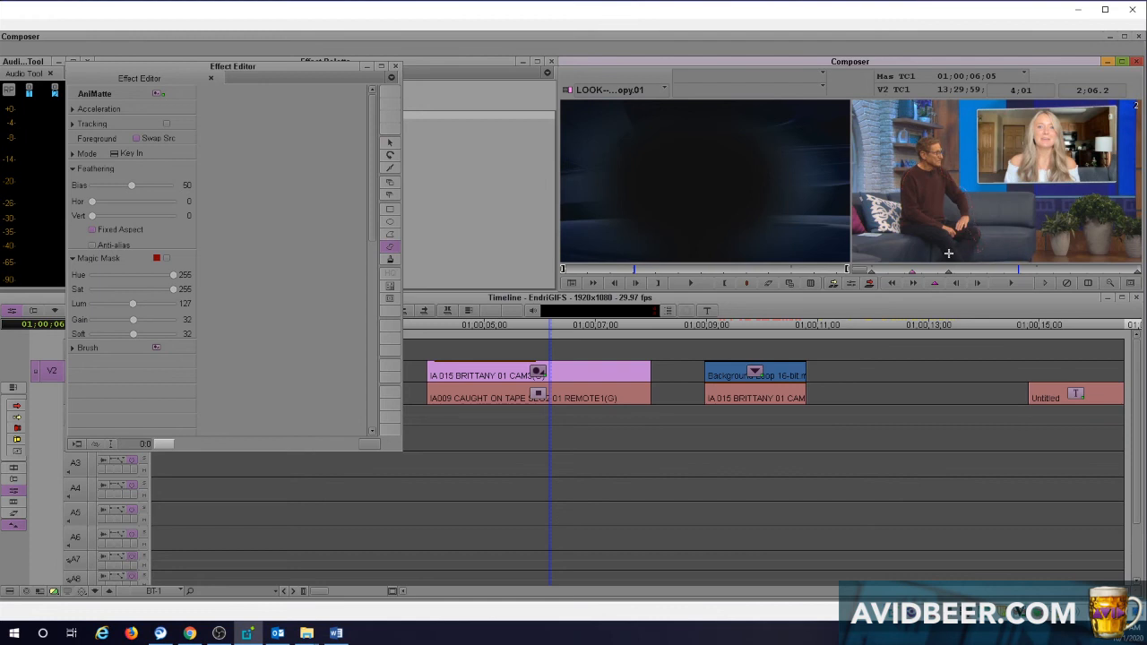
drag(911, 166, 907, 167)
click(394, 258)
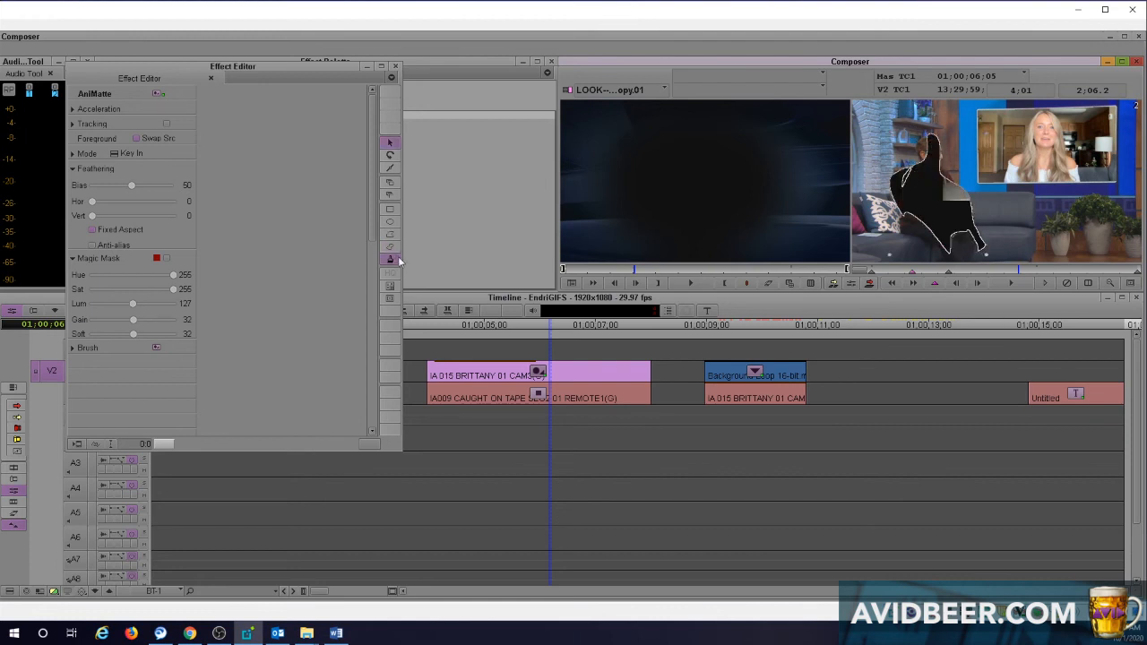
click(394, 288)
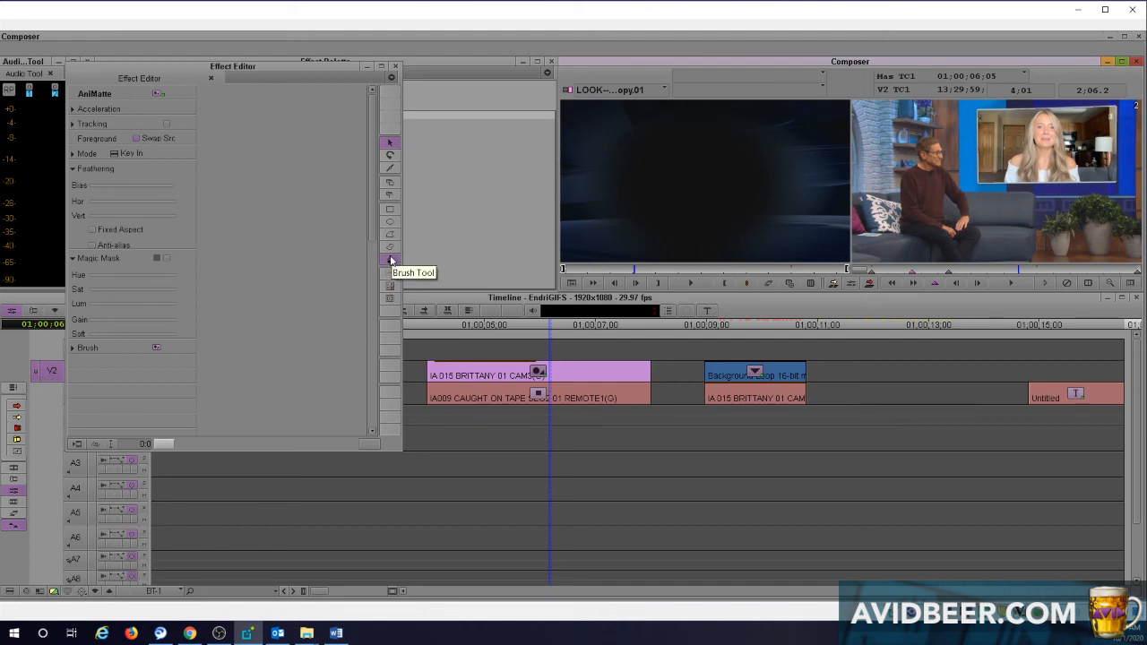
- Check the Background Loop composite and return to the AniMatte studio clip on V2
click(749, 404)
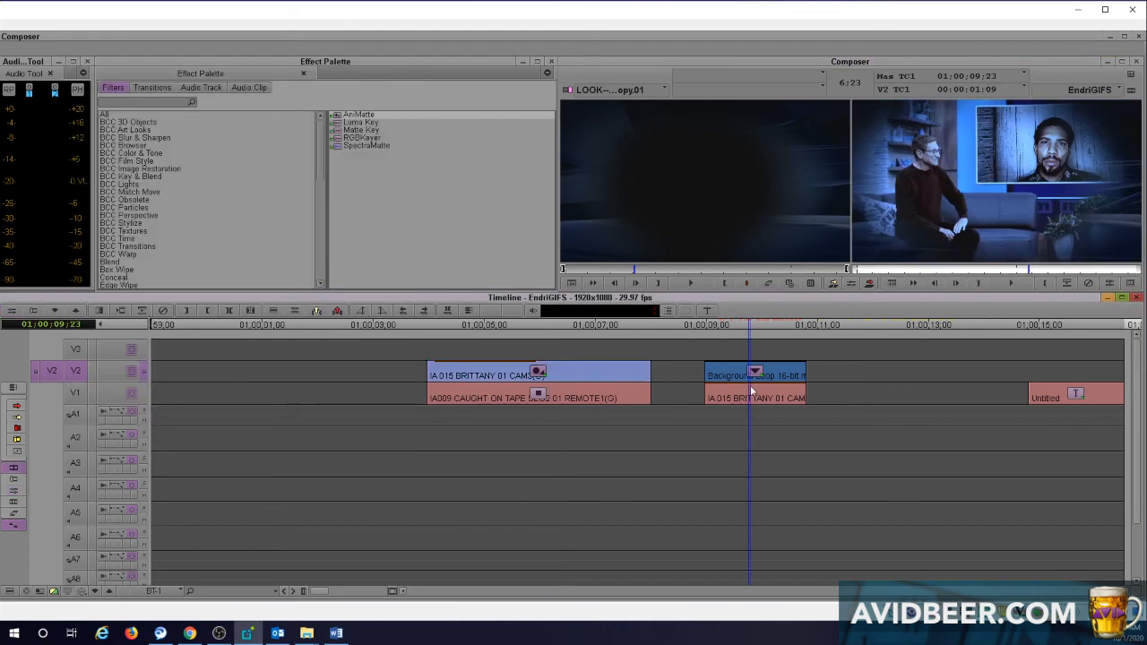
drag(738, 399, 605, 417)
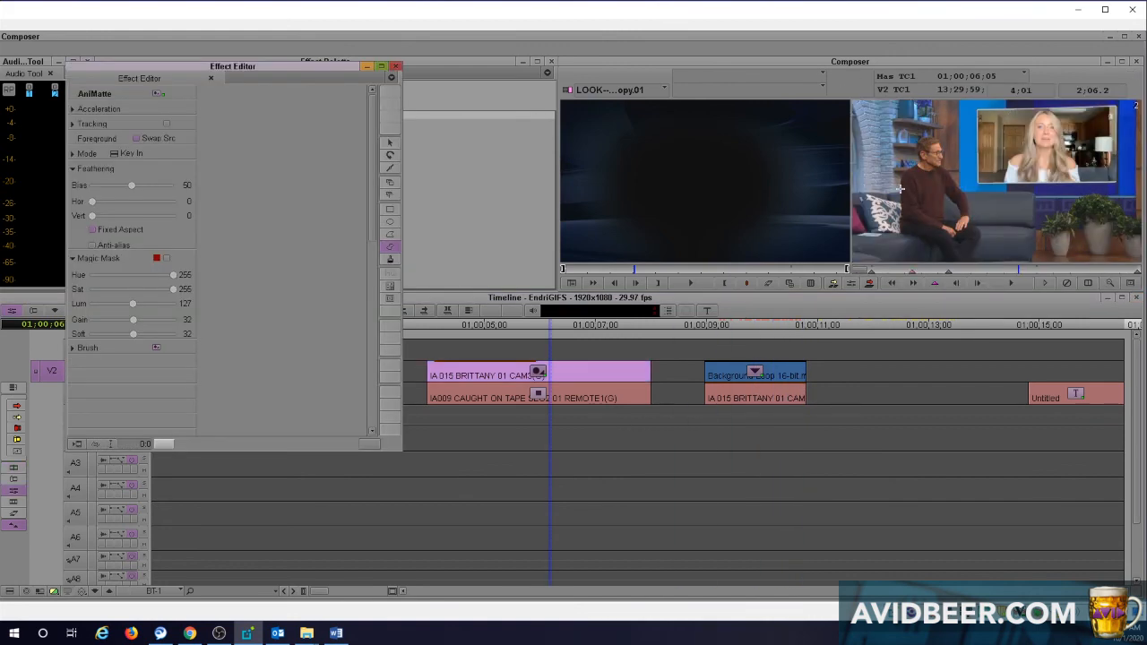